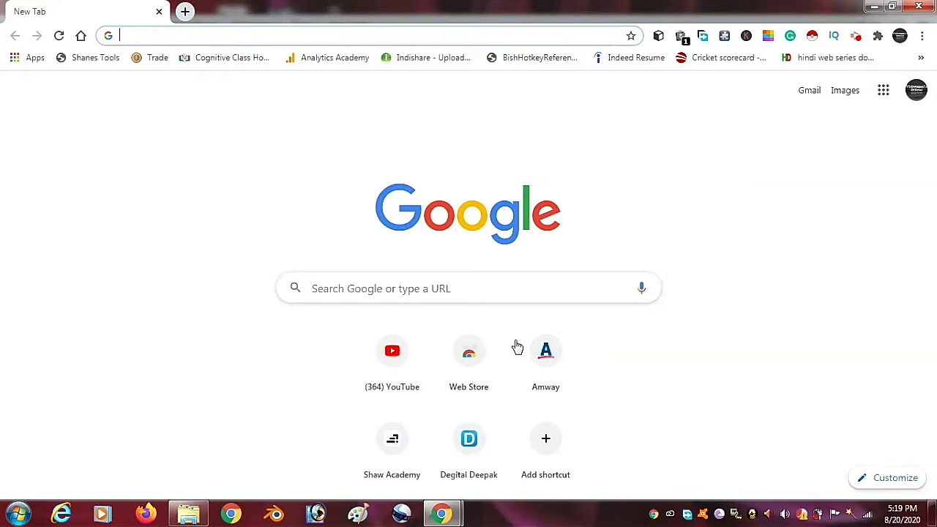
- Search Google for 'nsvp' and open the National Voters' Services Portal site
click(233, 35)
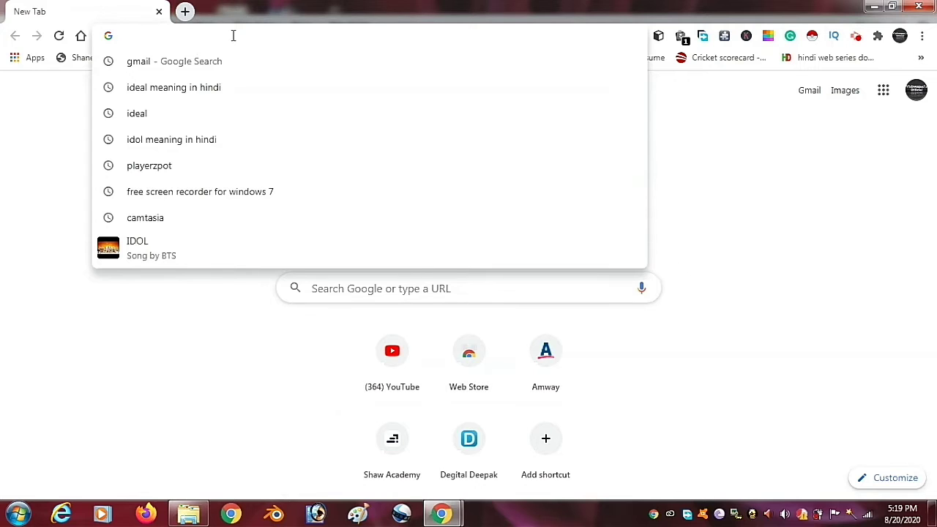
text(nsvp)
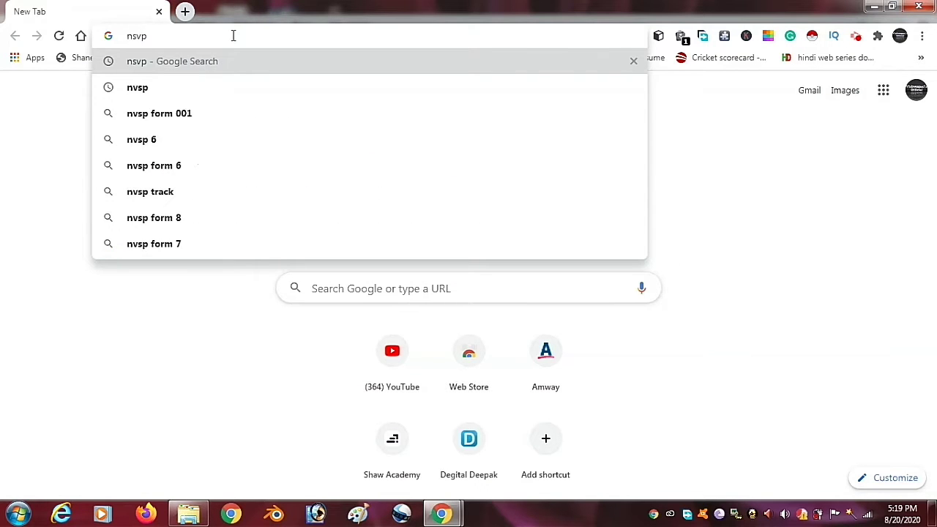
key(Return)
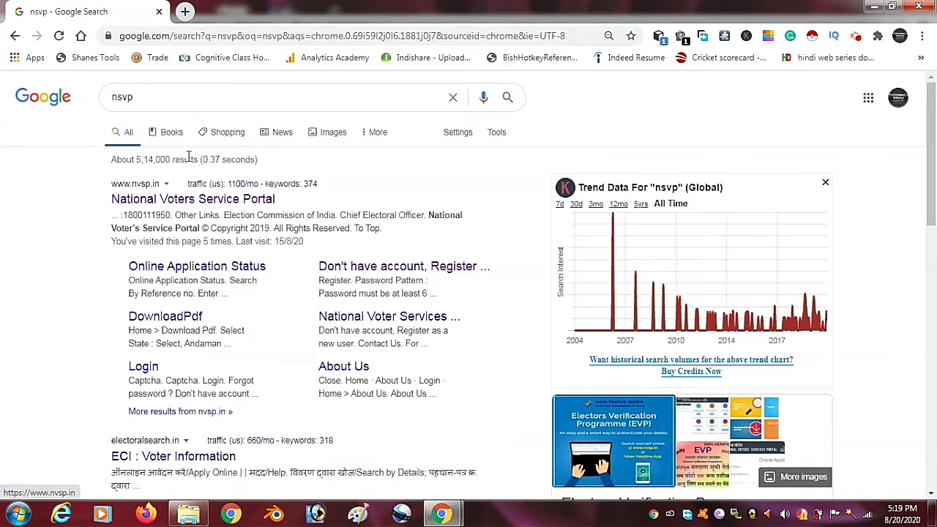
click(174, 202)
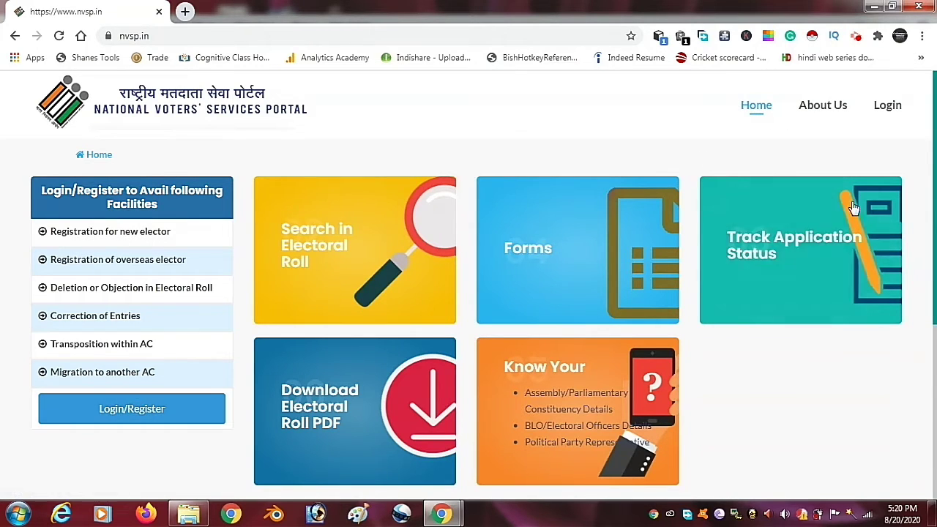
- Log in to the portal from Login/Register by entering the captcha code
click(124, 412)
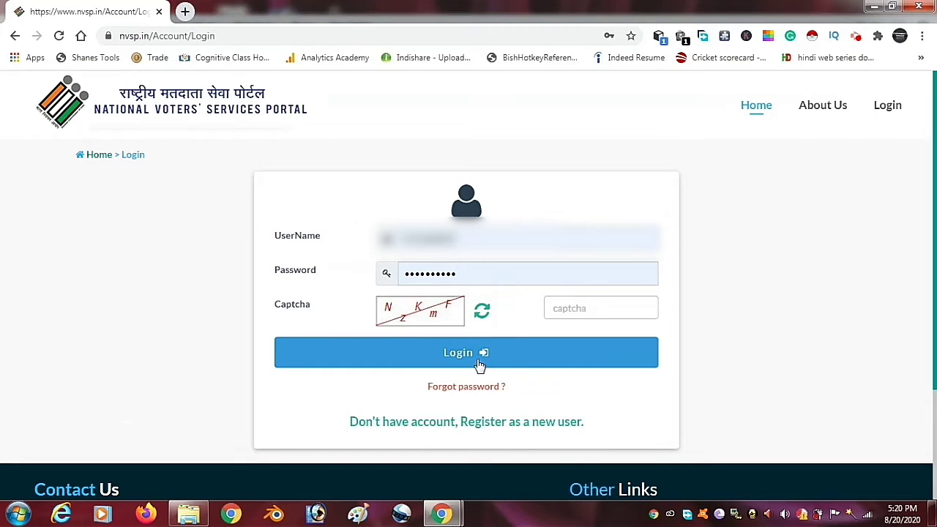
click(560, 309)
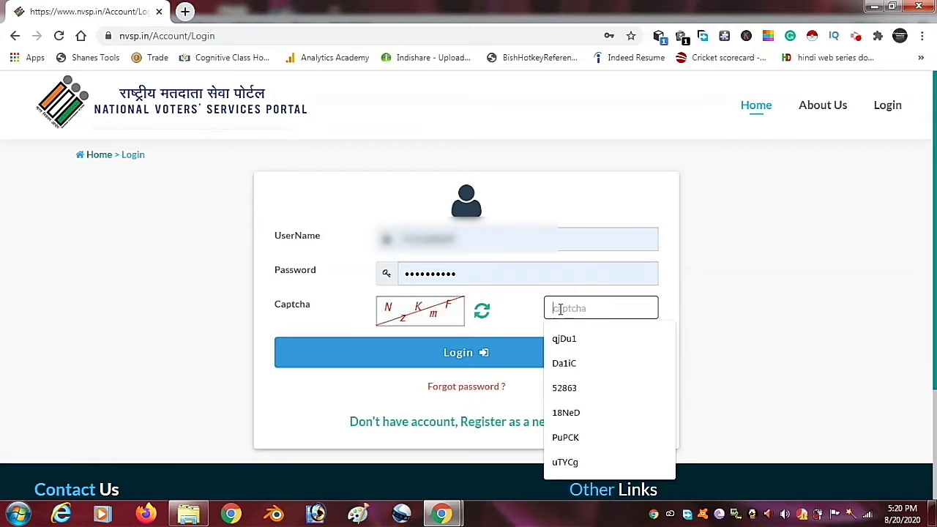
text(NzKmF)
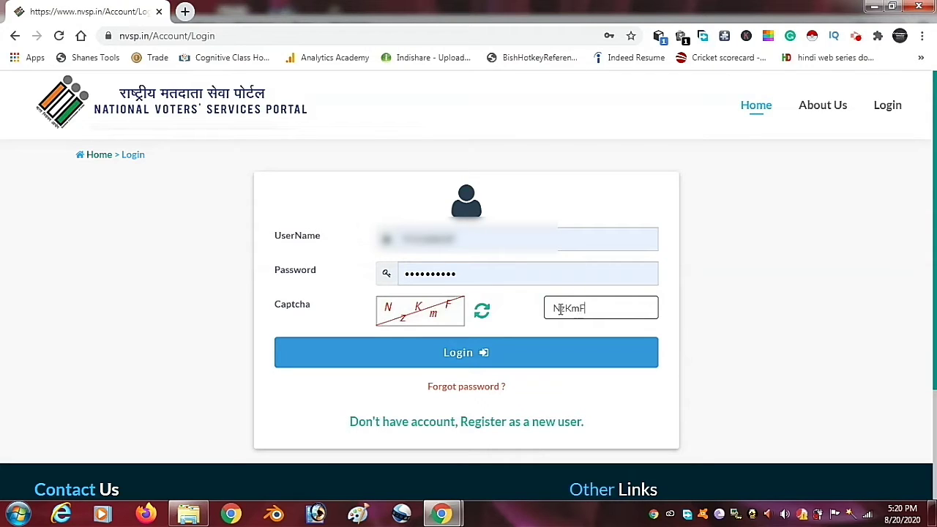
click(543, 353)
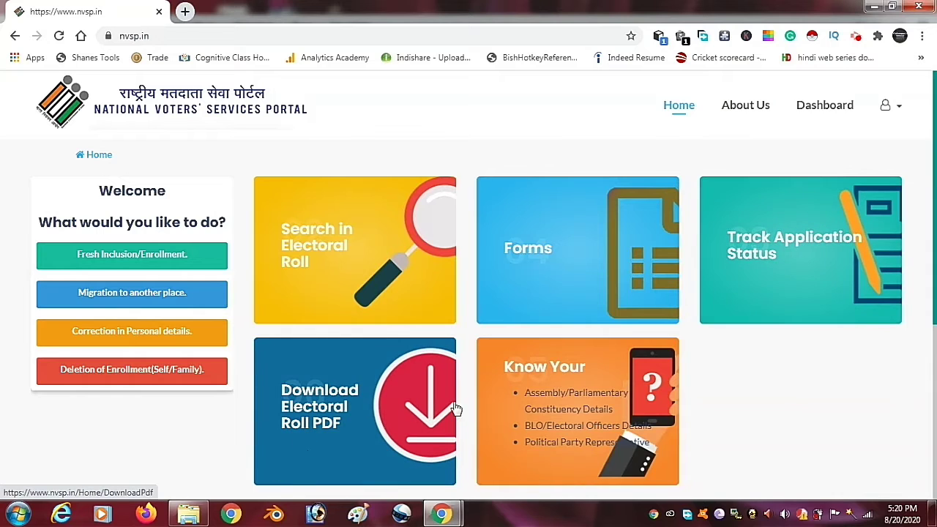
- Start a Fresh Inclusion/Enrollment as a resident of India with Assam as the state
click(131, 252)
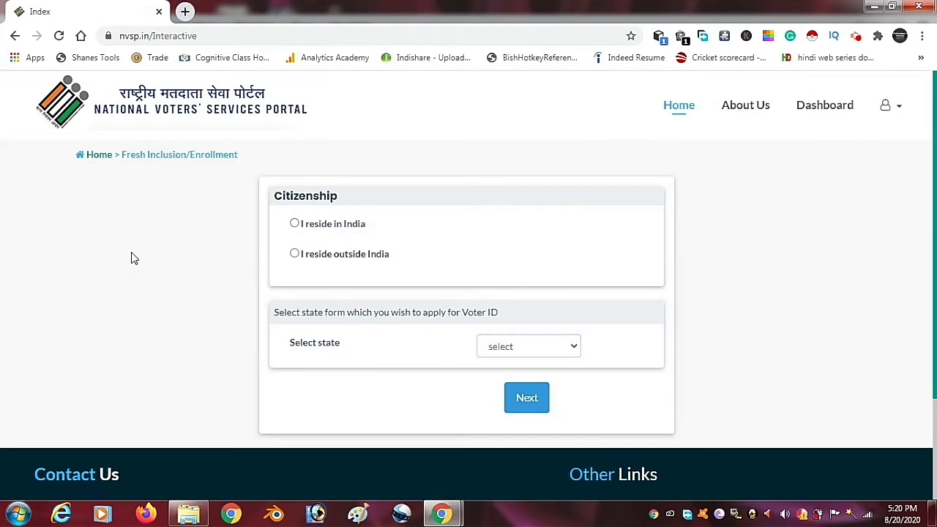
click(293, 223)
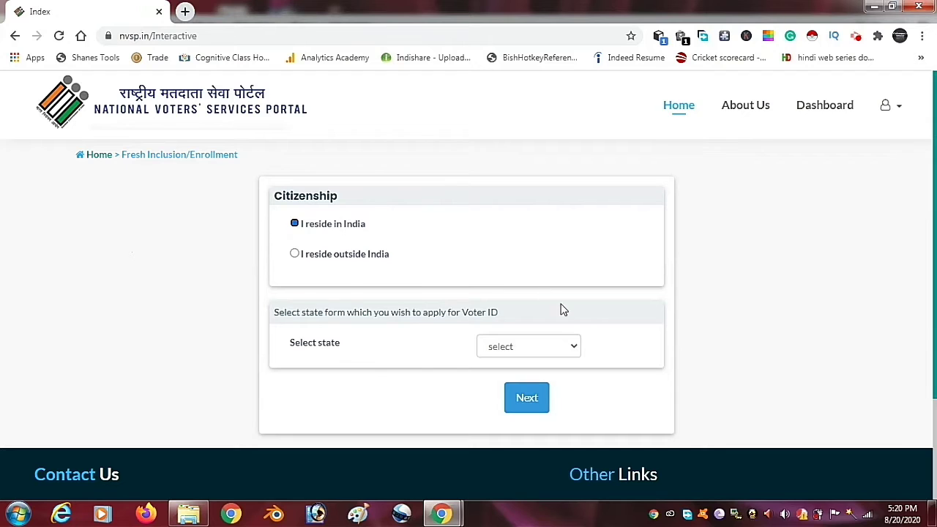
click(567, 351)
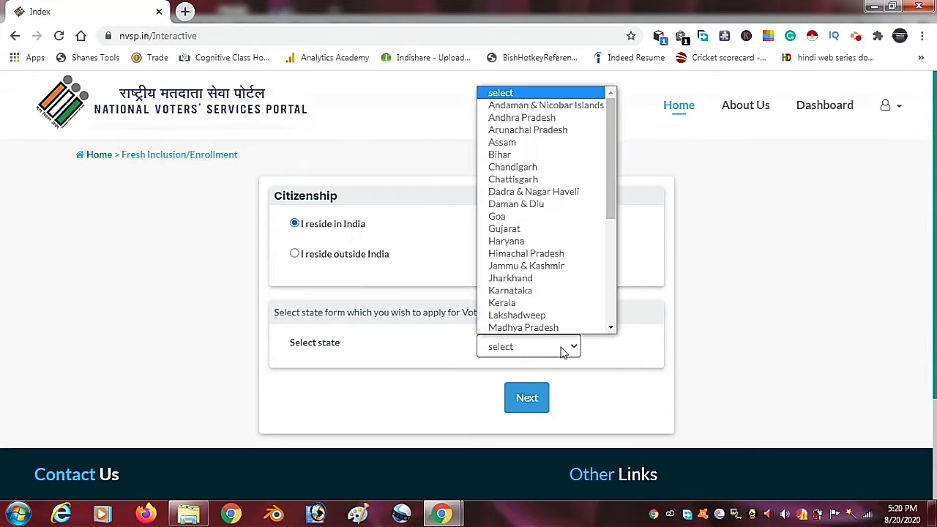
click(516, 142)
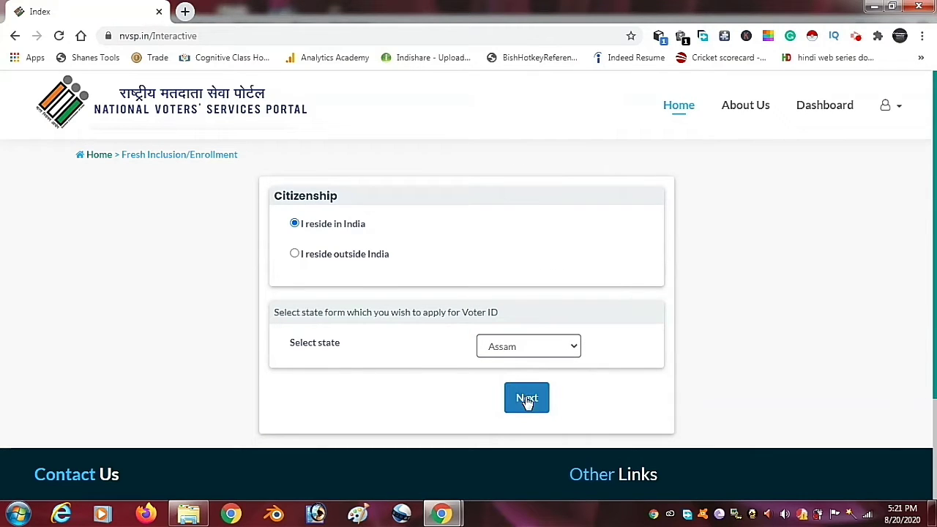
click(527, 400)
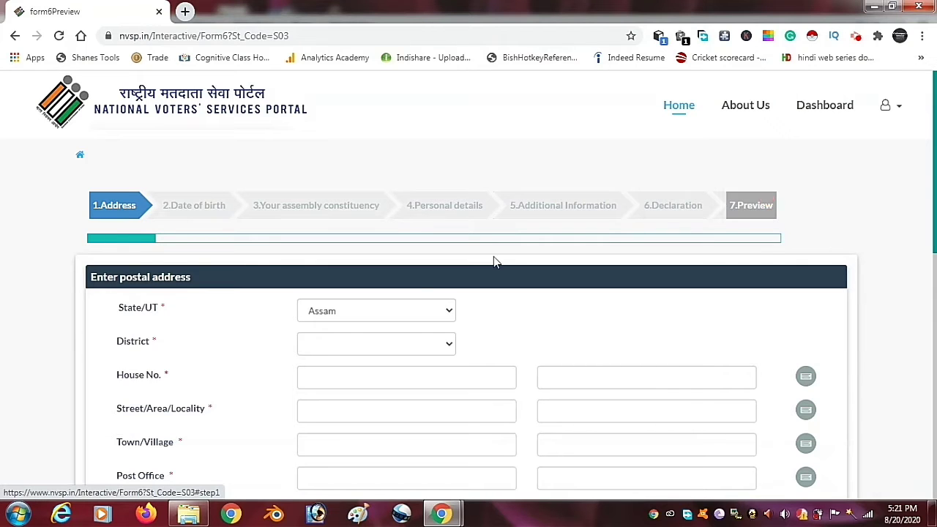
- Choose BARPETA as the district
click(324, 342)
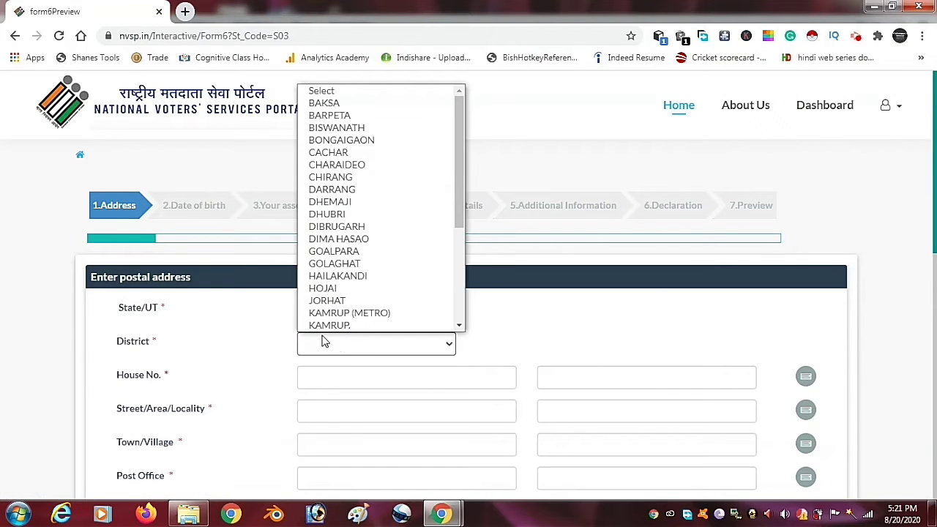
click(236, 364)
click(368, 343)
scroll(305, 142, down, 1)
scroll(350, 91, up, 1)
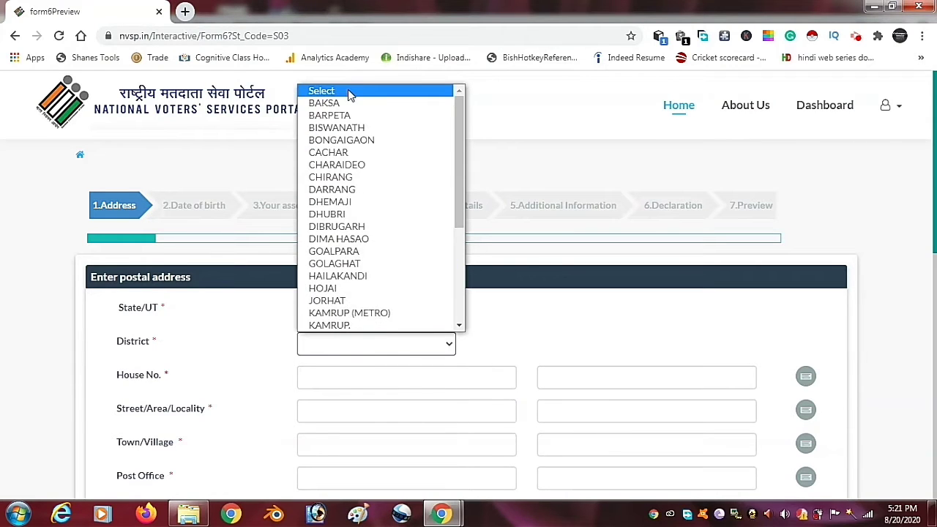
click(348, 116)
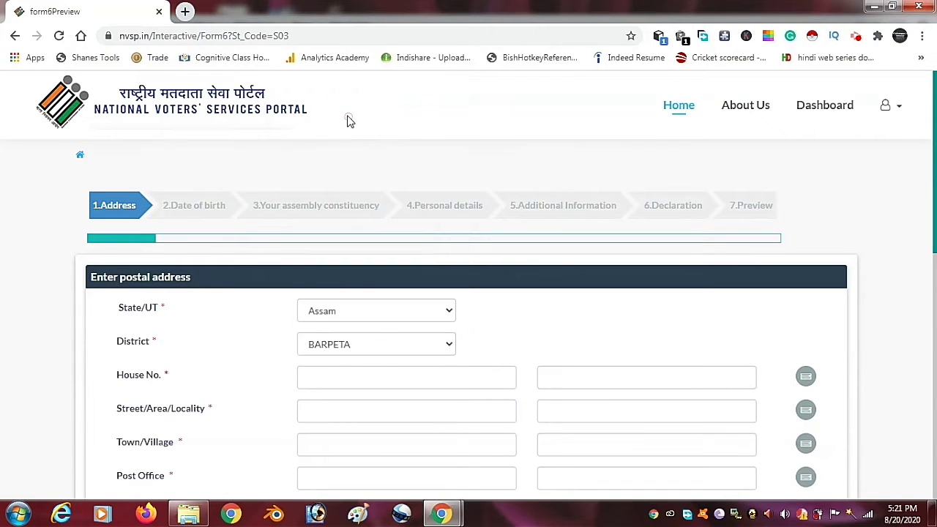
- Enter the house number and street/locality, generating the locality's Bengali version
scroll(927, 216, down, 1)
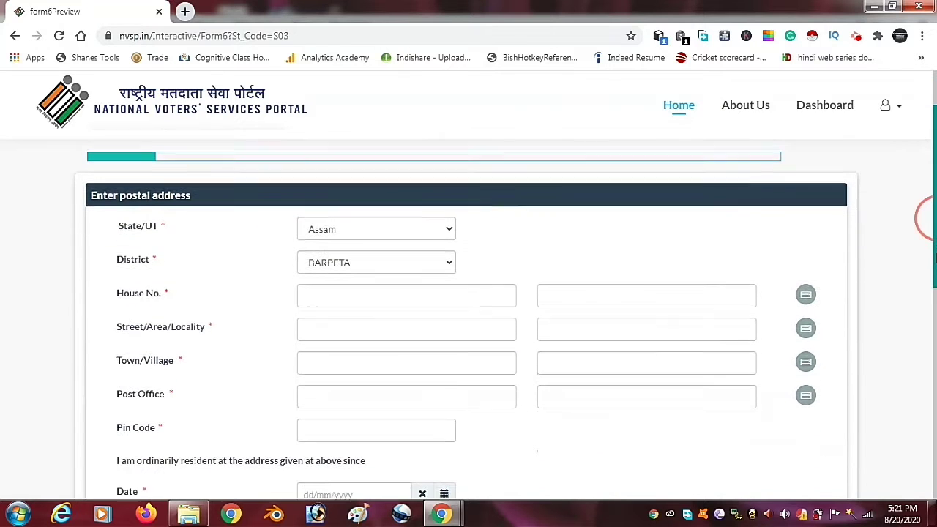
click(426, 298)
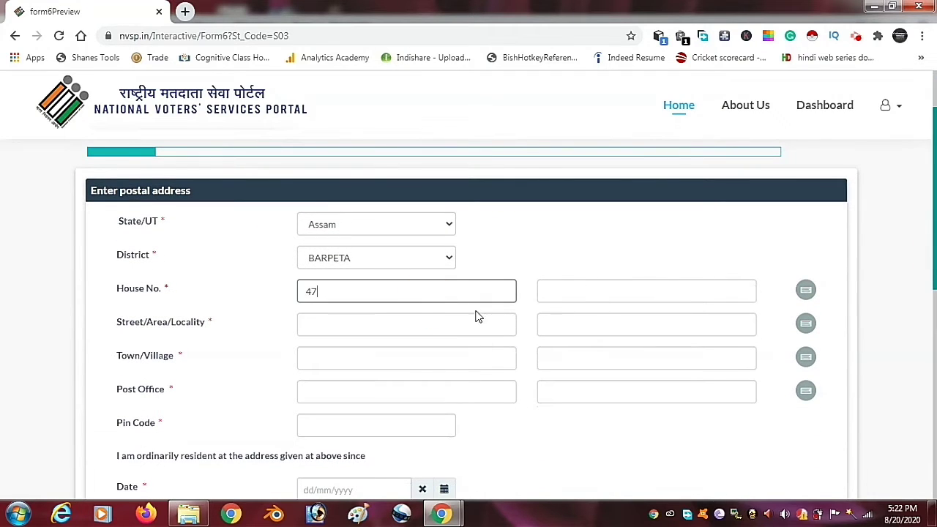
click(437, 324)
click(286, 330)
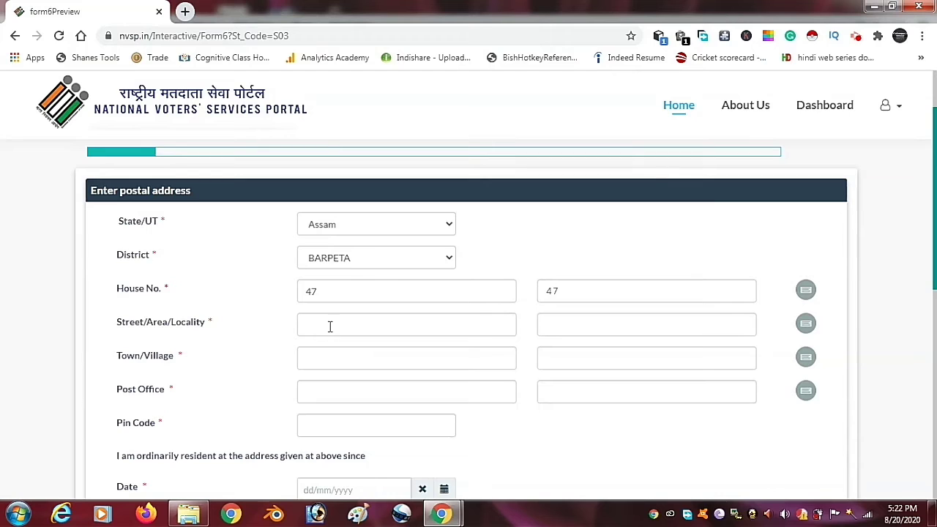
click(330, 327)
click(296, 328)
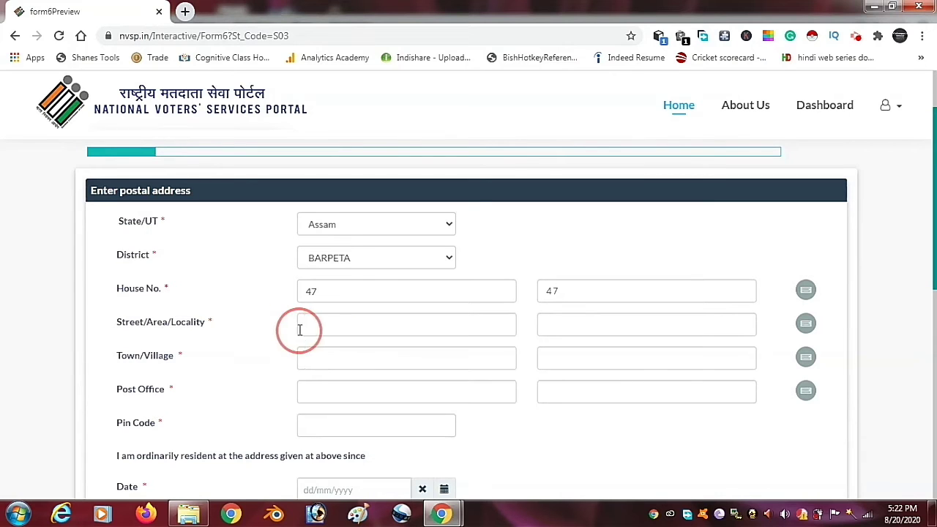
click(308, 325)
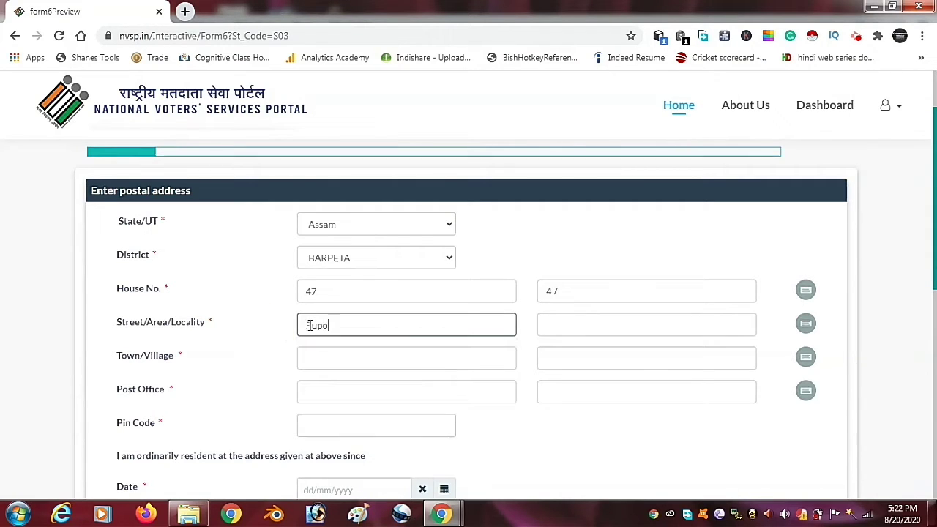
click(529, 330)
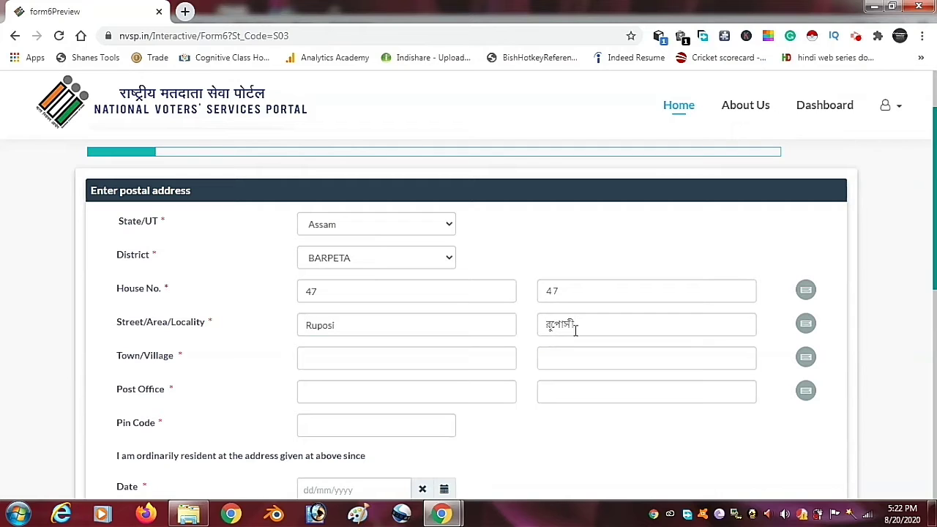
click(805, 326)
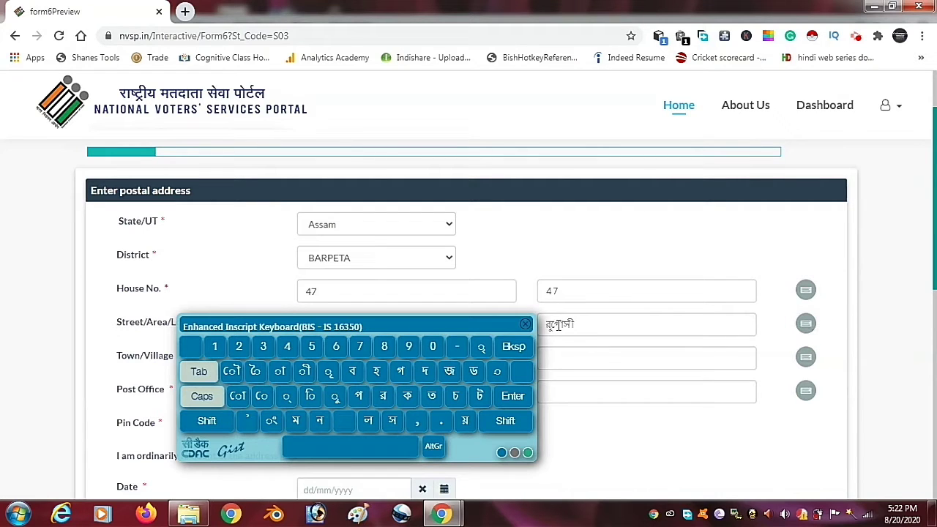
- Fix the Bengali locality spelling by adding ূ and removing the extra ো
click(554, 327)
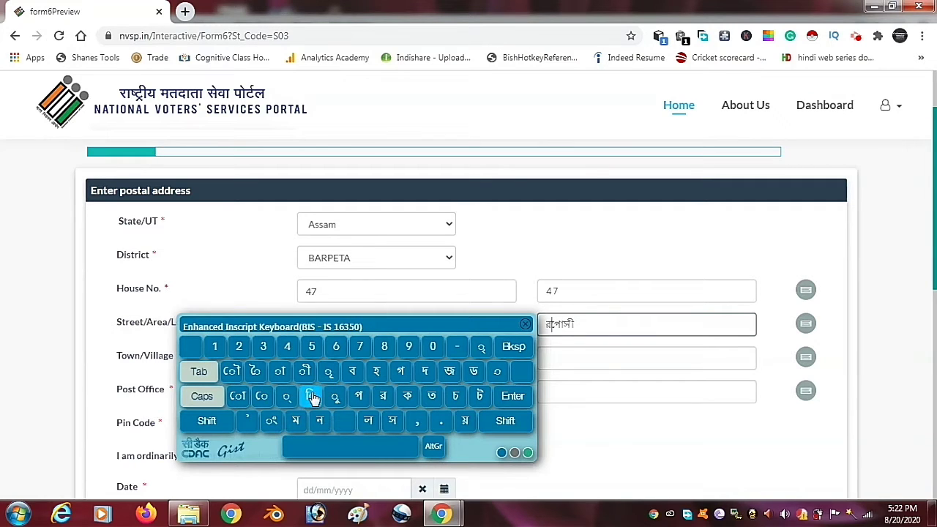
click(329, 374)
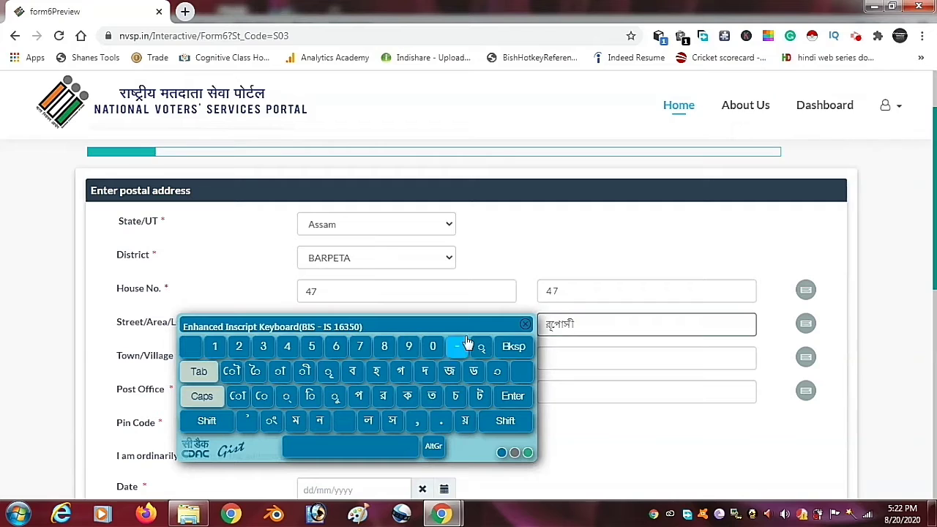
key(BackSpace)
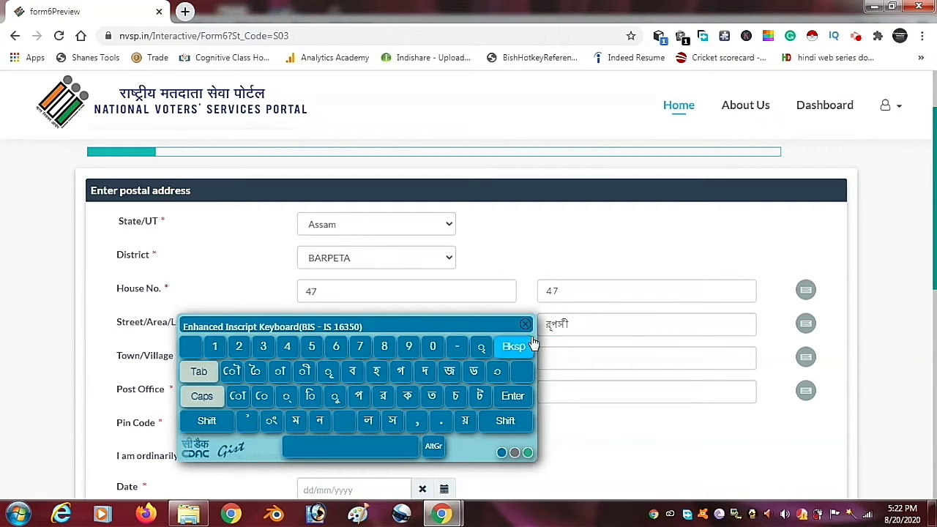
click(525, 326)
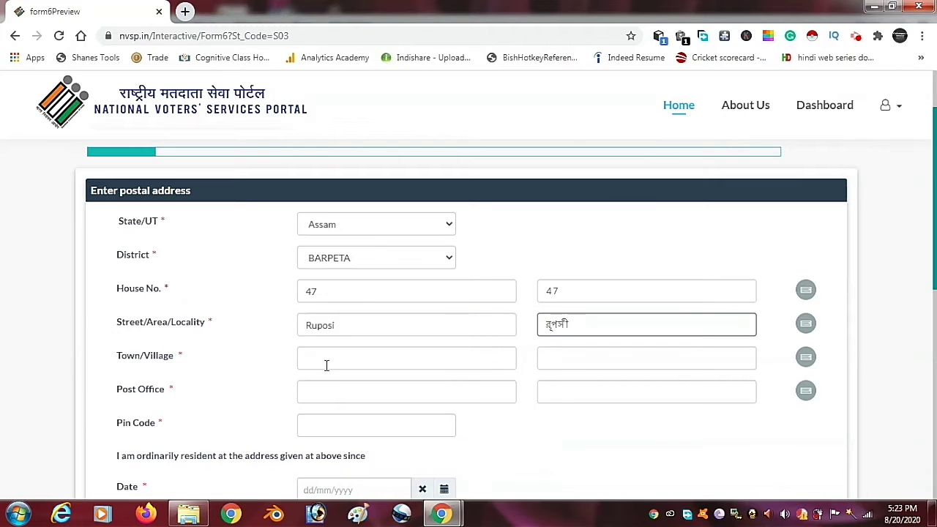
click(311, 360)
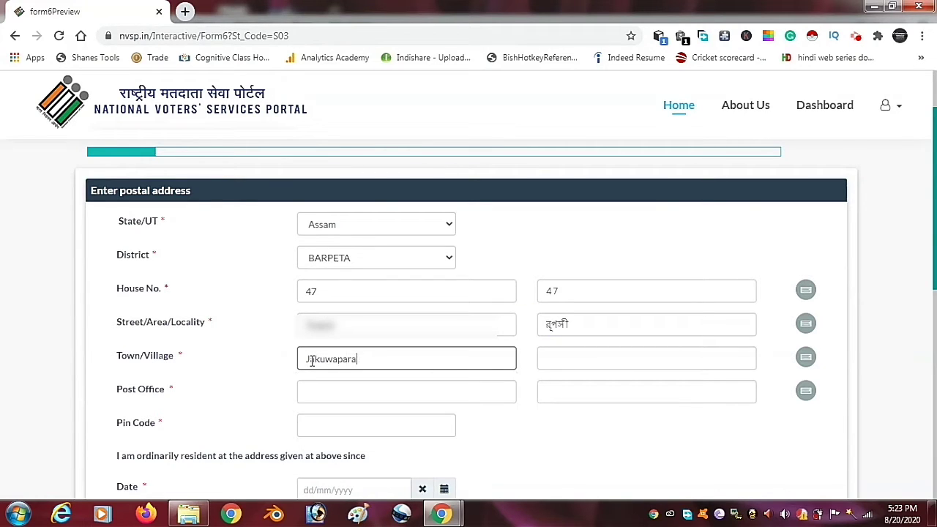
- Fix the Bengali town/village name by inserting the া vowel sign after র and জ
click(588, 368)
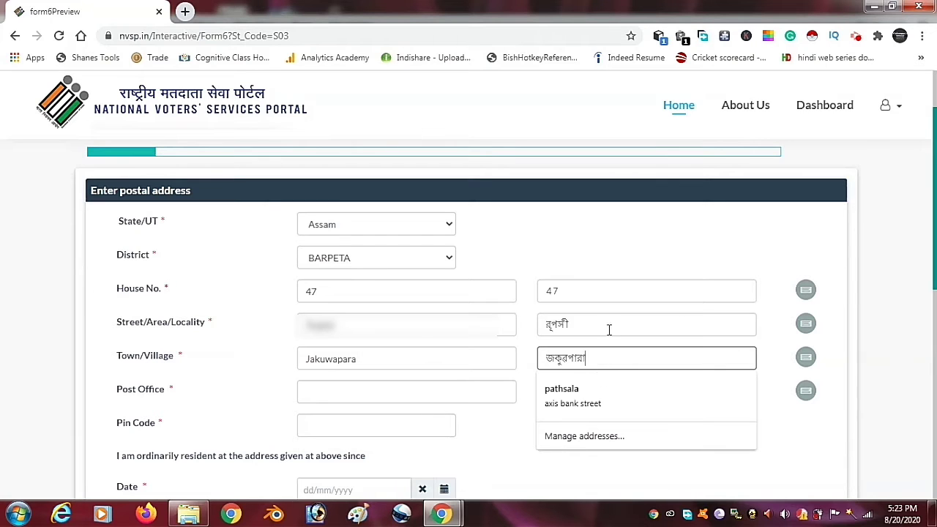
click(827, 408)
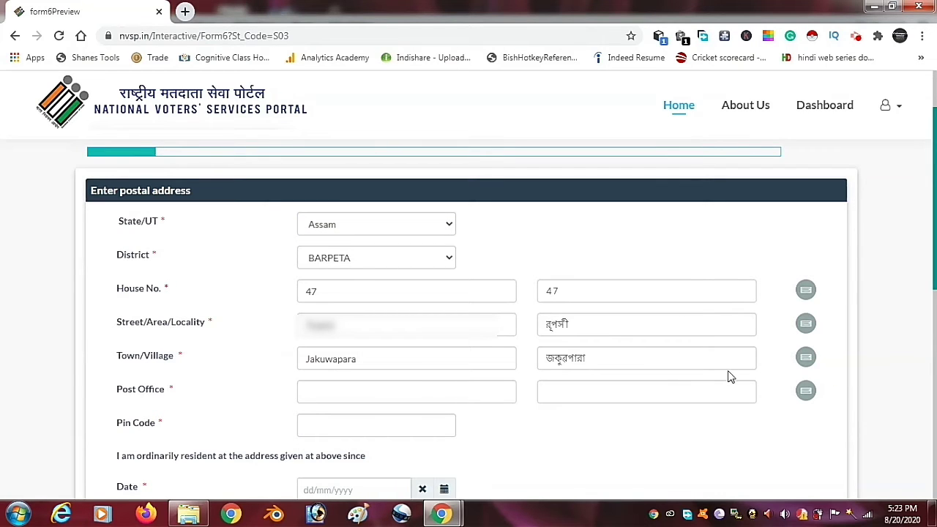
click(805, 357)
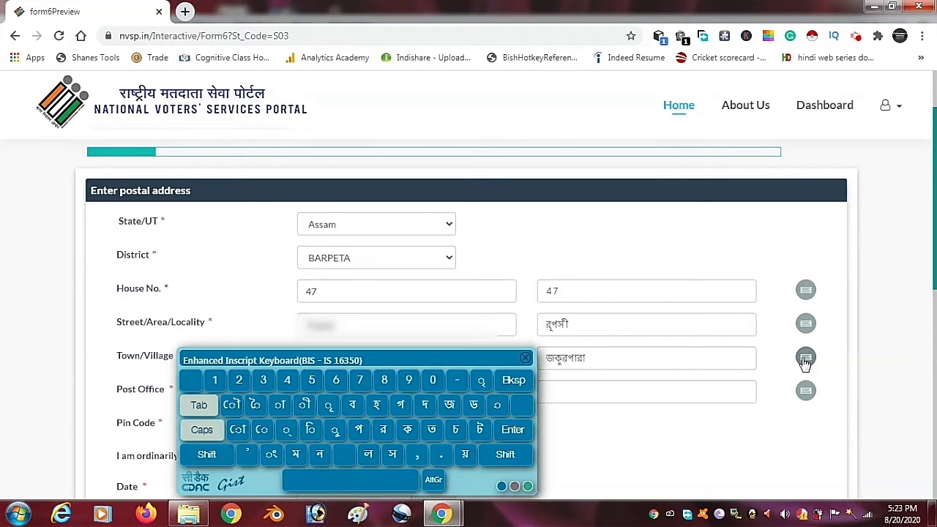
click(567, 358)
click(279, 405)
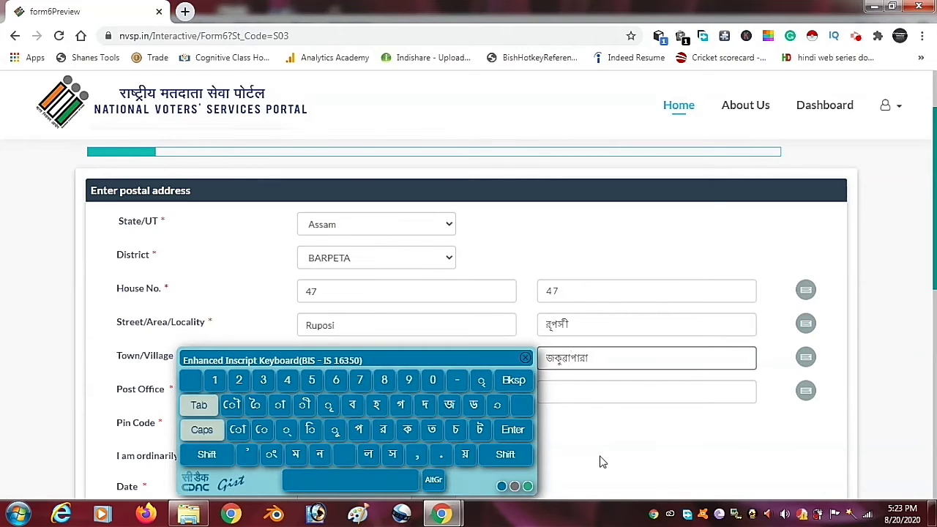
click(605, 455)
click(556, 359)
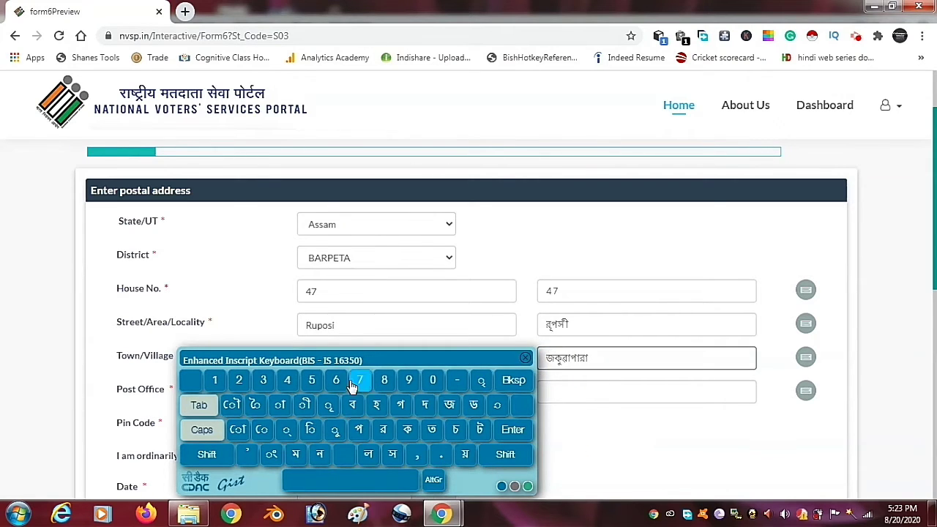
click(280, 405)
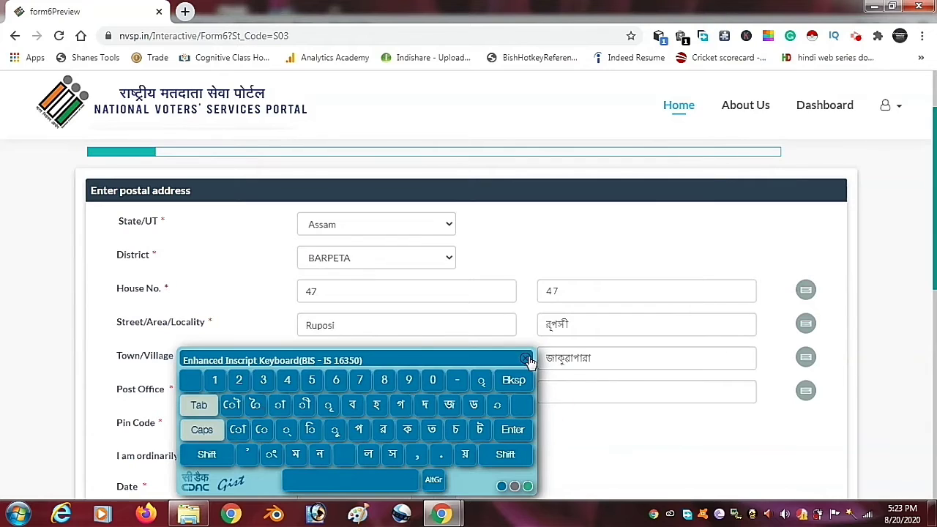
click(525, 357)
- Enter the post office name along with its Bengali version
click(396, 390)
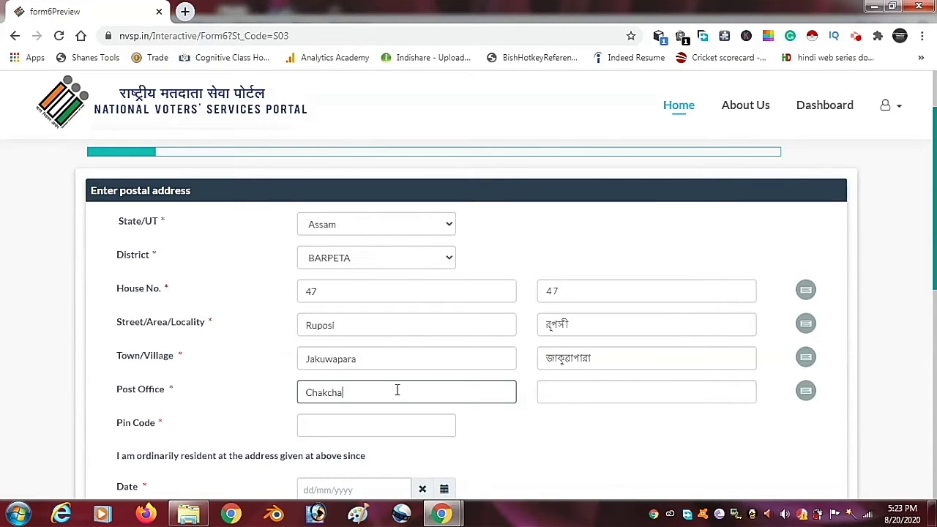
click(600, 395)
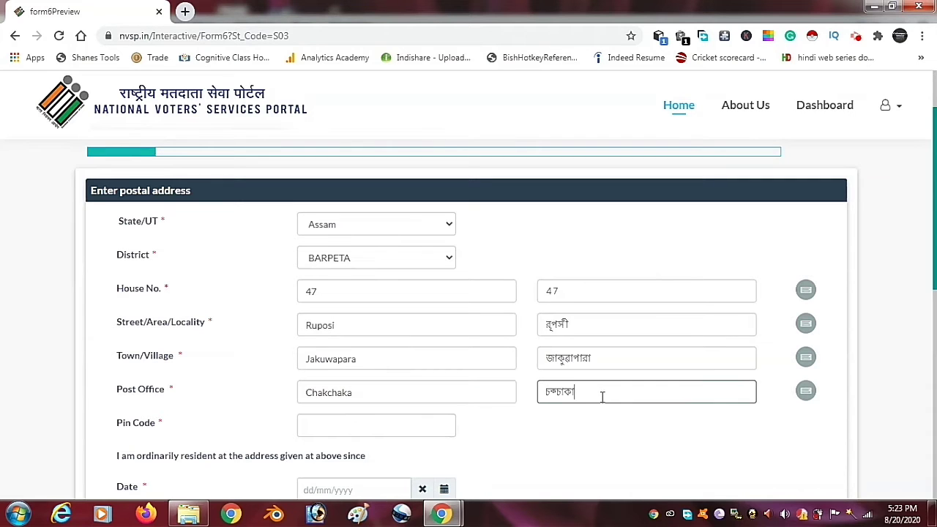
click(397, 421)
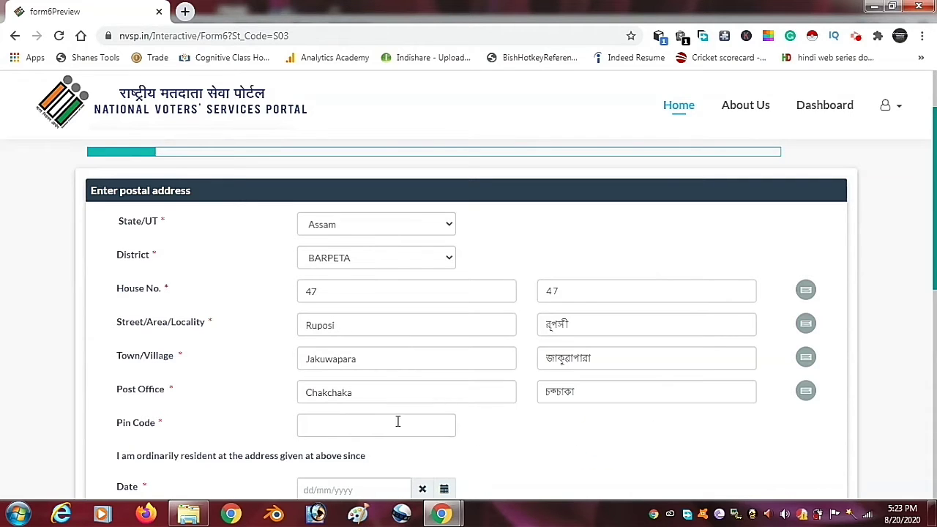
click(565, 391)
click(580, 422)
scroll(425, 425, down, 1)
click(377, 324)
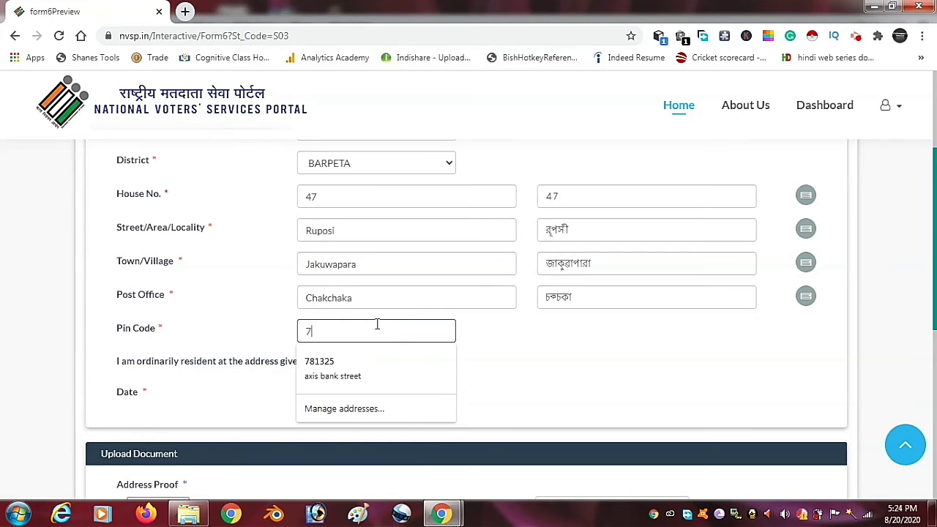
- Complete the Pin Code and residence-since date, reaching the address-proof upload section
text(781717)
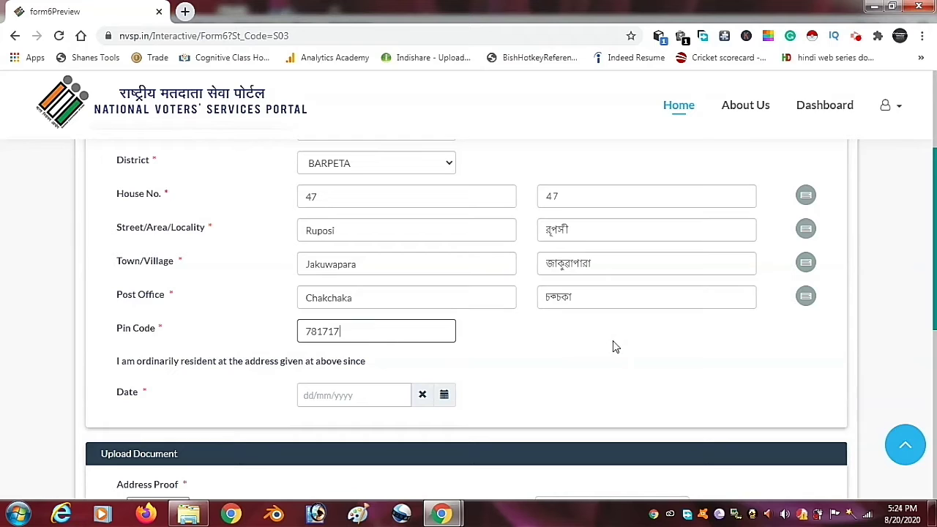
click(518, 394)
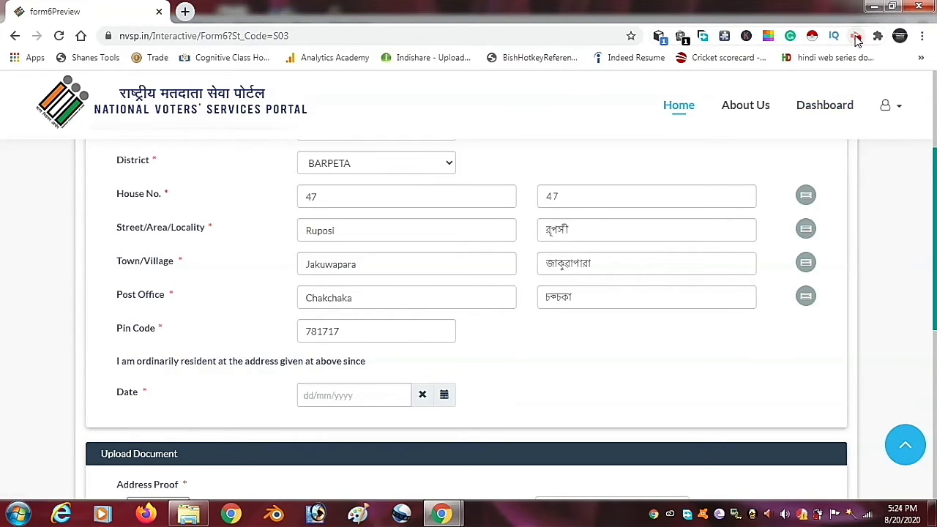
click(636, 403)
drag(936, 306, 936, 381)
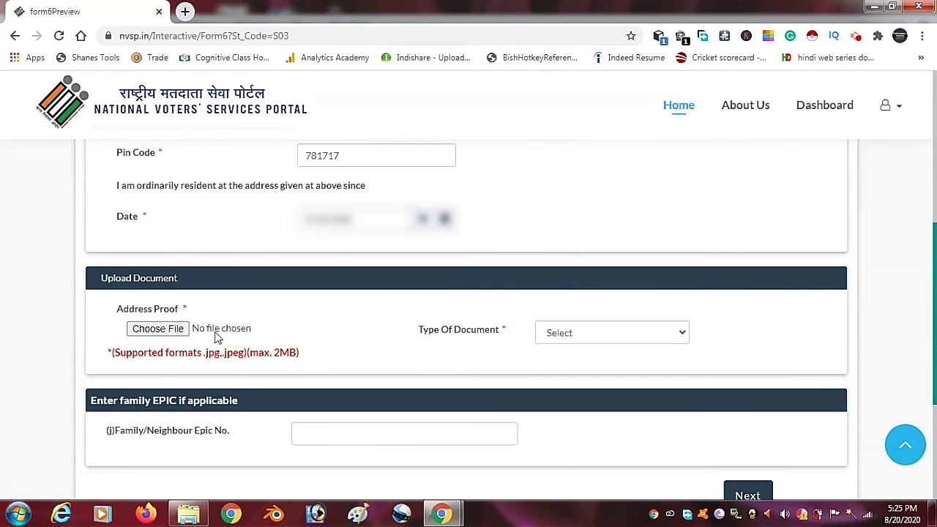
click(597, 331)
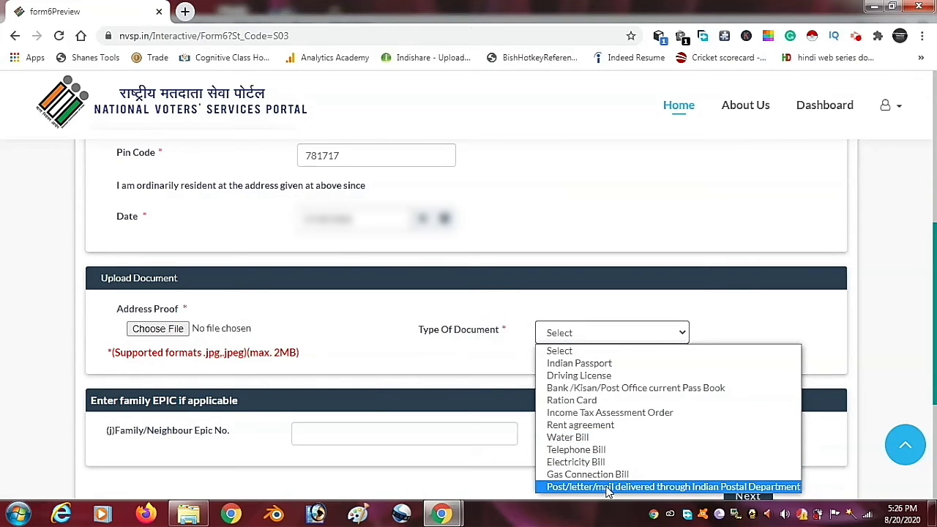
- Attach IMG_20200816_161743.jpg as the address proof with document type Electricity Bill
click(586, 332)
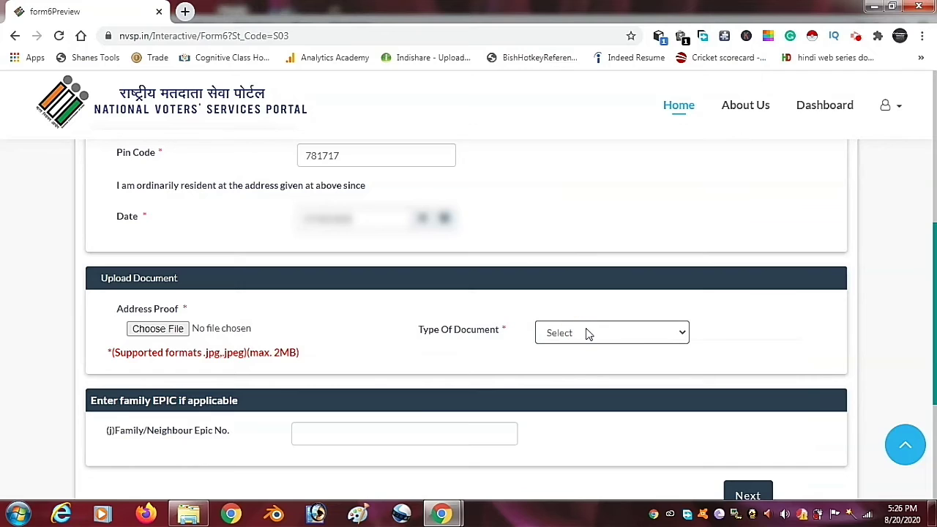
click(586, 332)
click(574, 459)
click(177, 331)
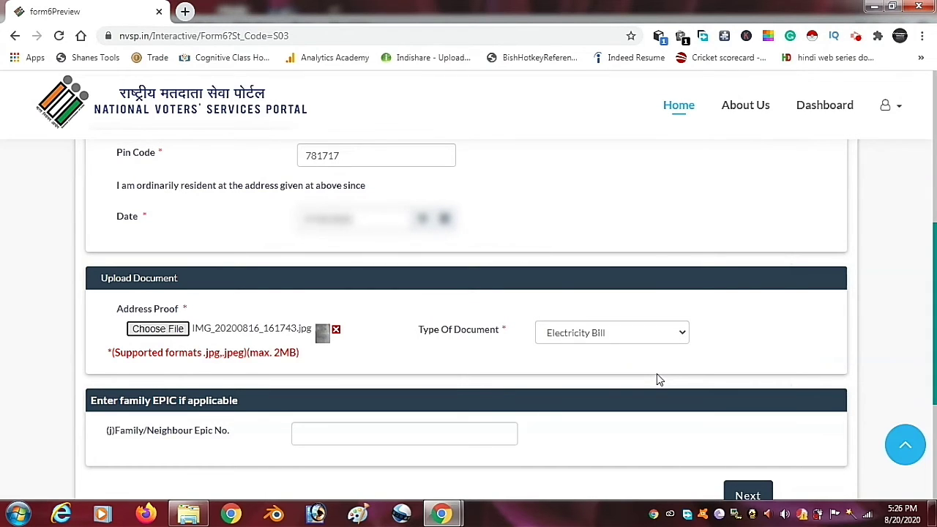
scroll(935, 308, down, 3)
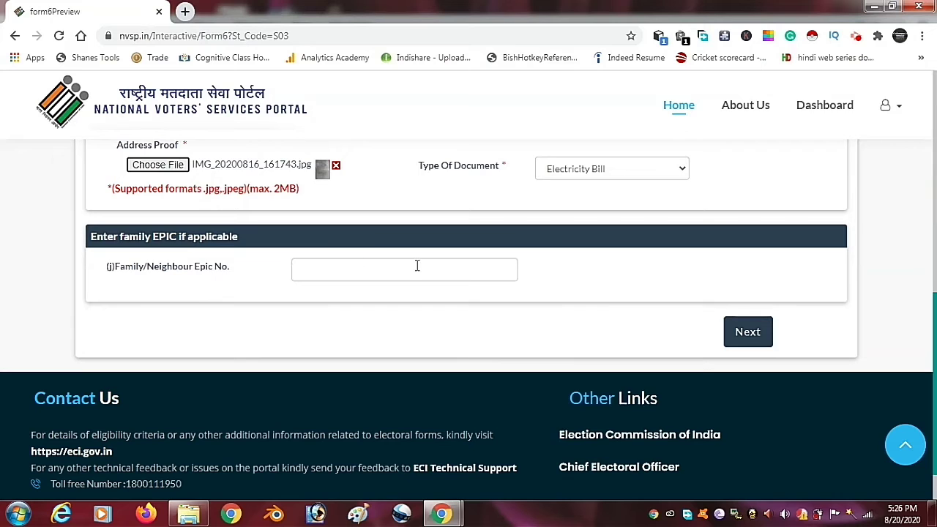
- Set the age-proof type to class marksheet and attach its image file
click(734, 336)
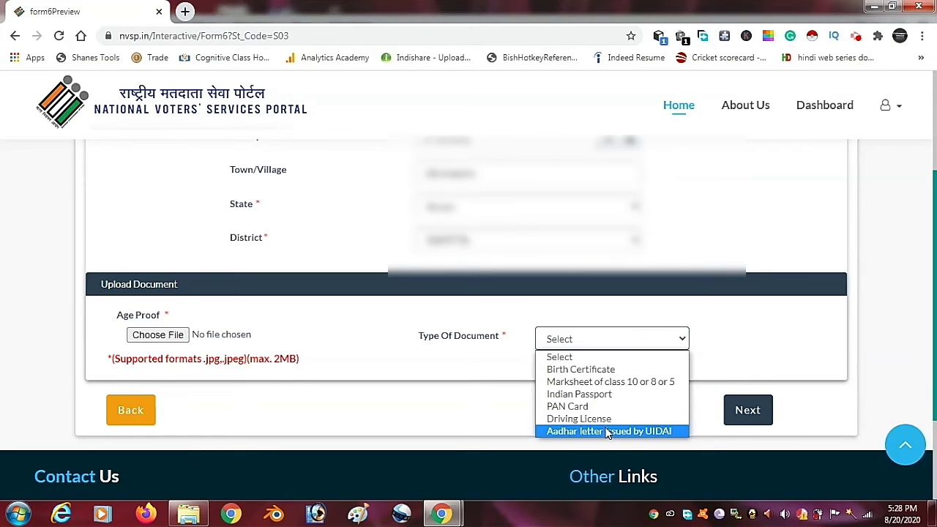
click(499, 374)
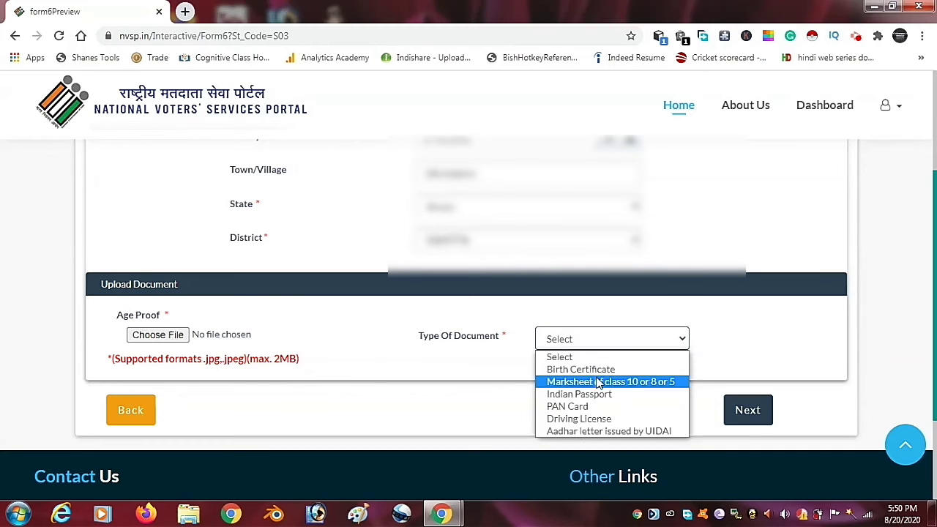
click(598, 382)
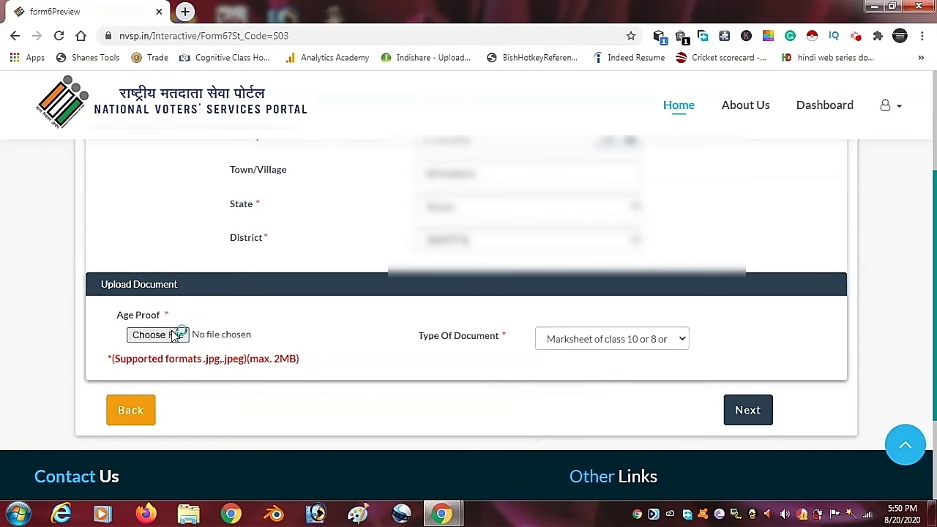
click(183, 335)
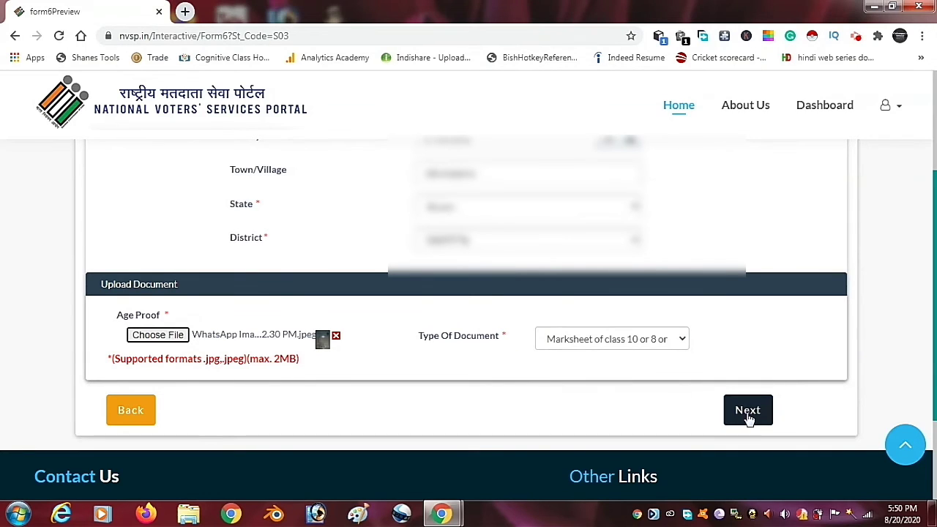
- Choose JANIA as the assembly constituency and continue to personal details
click(747, 412)
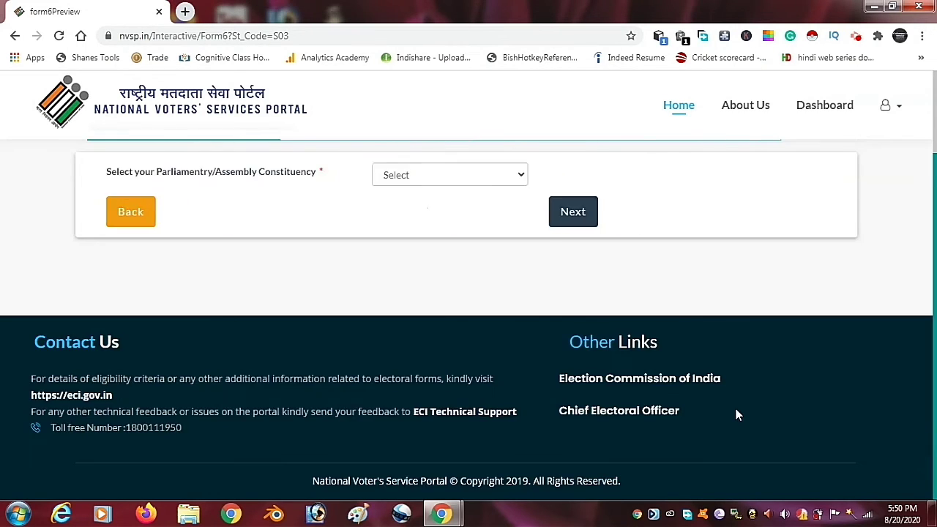
click(495, 174)
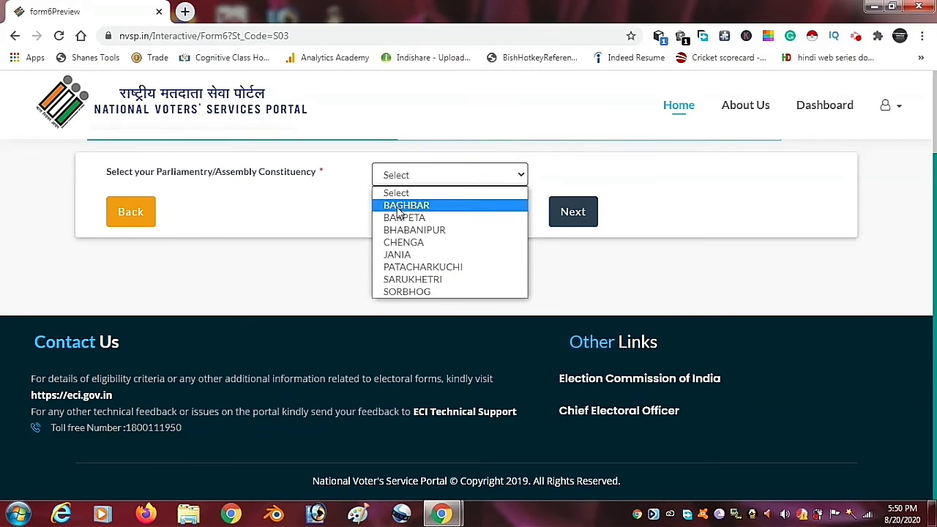
click(398, 254)
click(574, 211)
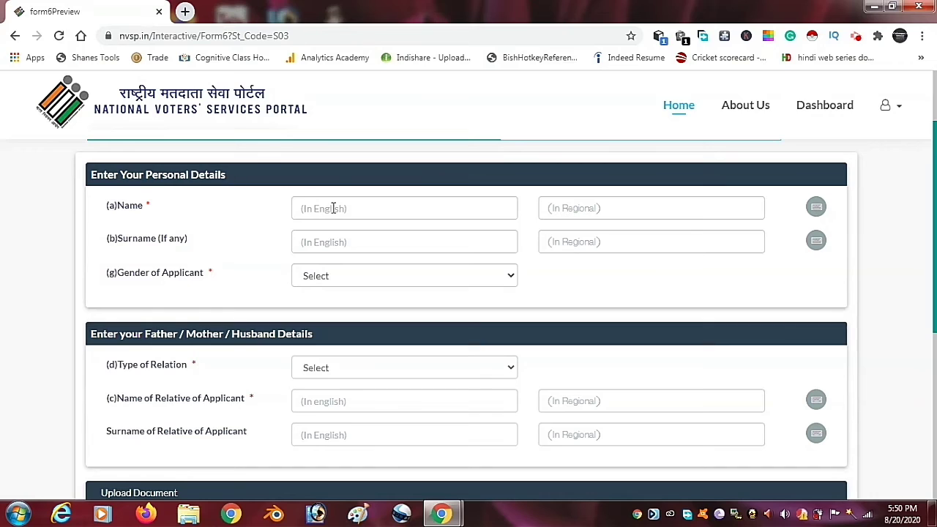
- Enter the applicant's name and surname in English
click(334, 208)
text(Bhy)
key(BackSpace)
key(BackSpace)
key(BackSpace)
text(B)
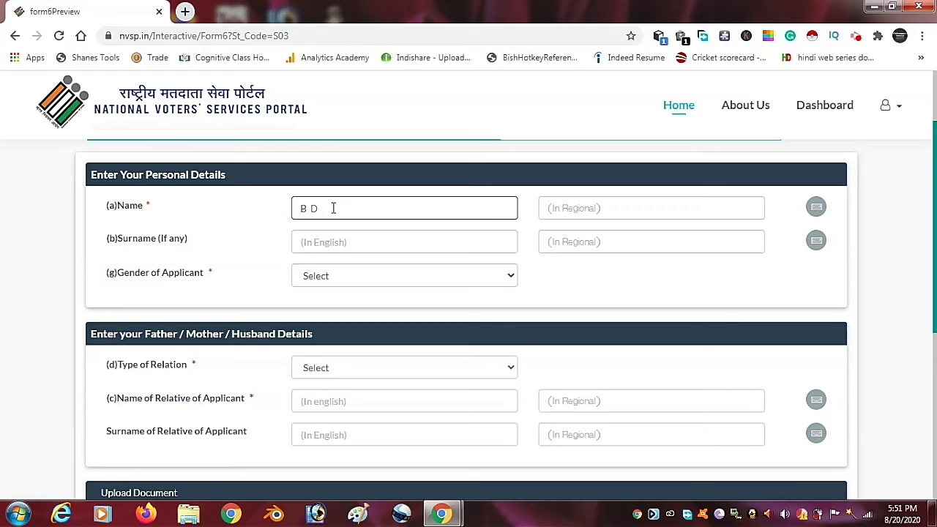
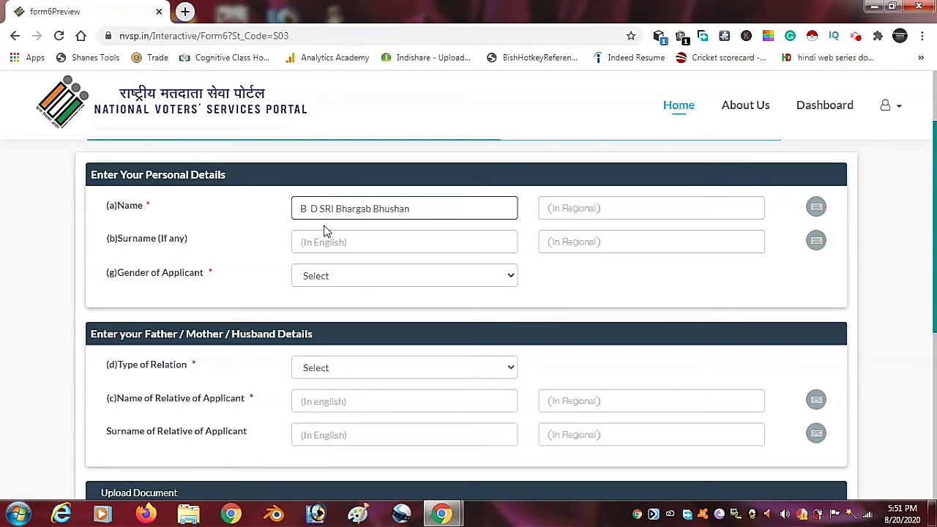
click(322, 242)
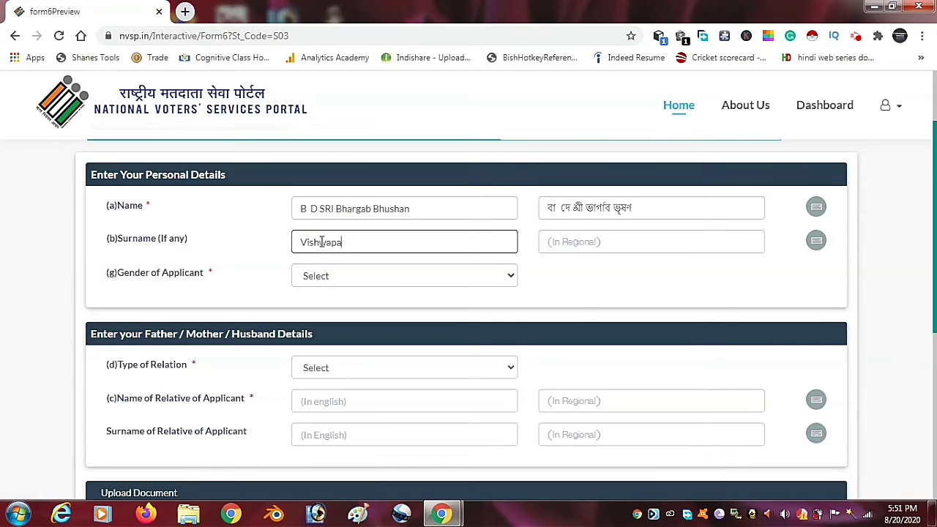
- Correct the Bengali spelling of the name with the on-screen Bengali keyboard
click(556, 208)
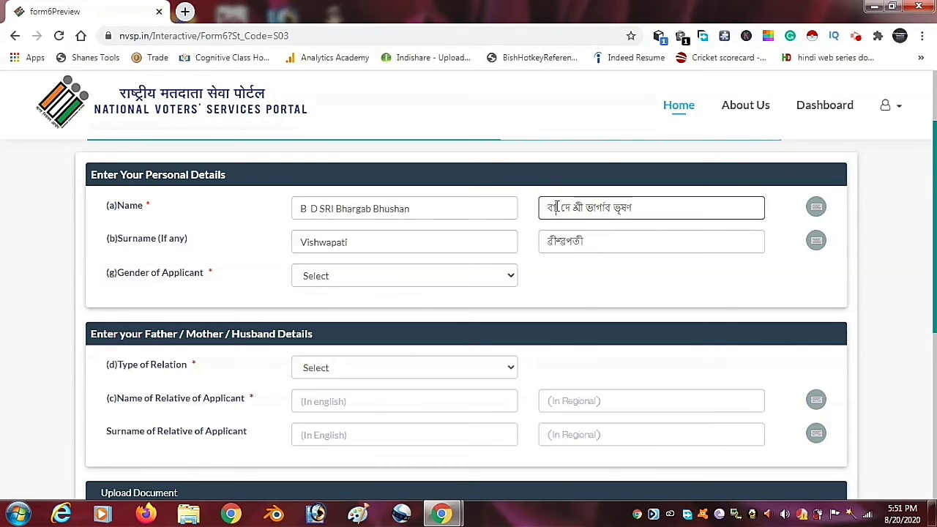
click(816, 207)
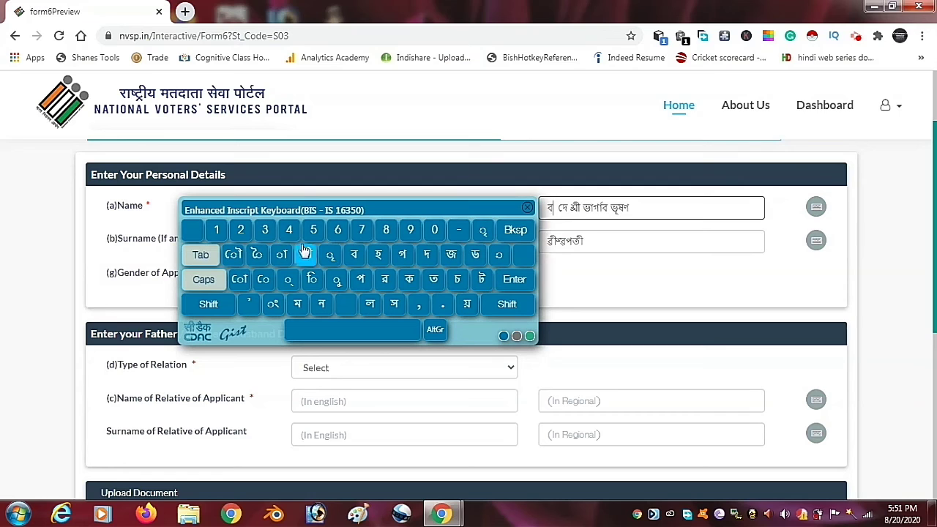
click(312, 279)
click(312, 279)
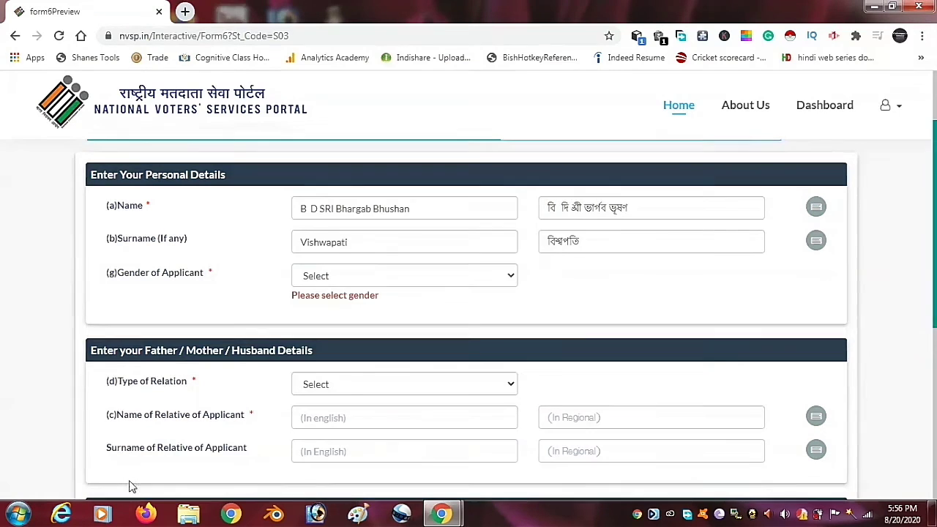
click(380, 280)
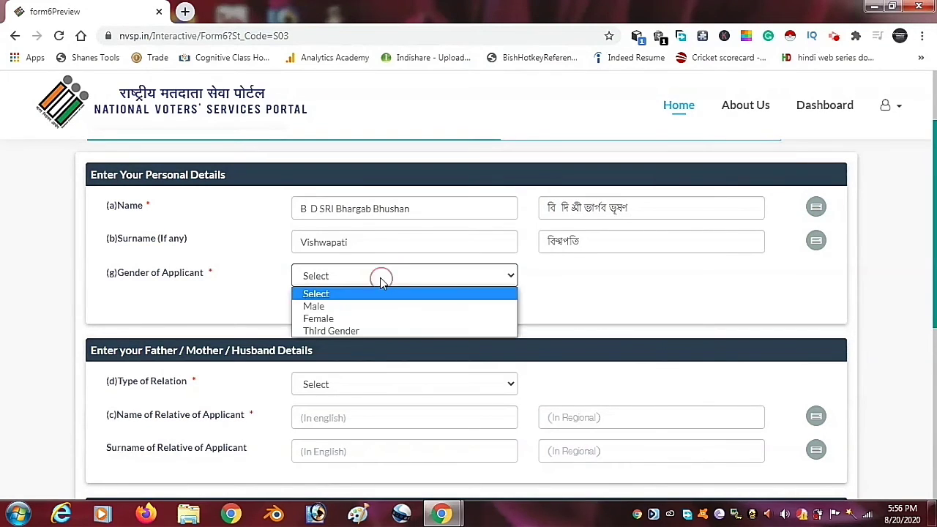
- Set gender to Male and relation to Father, then enter the father's name with its Bengali version
click(320, 307)
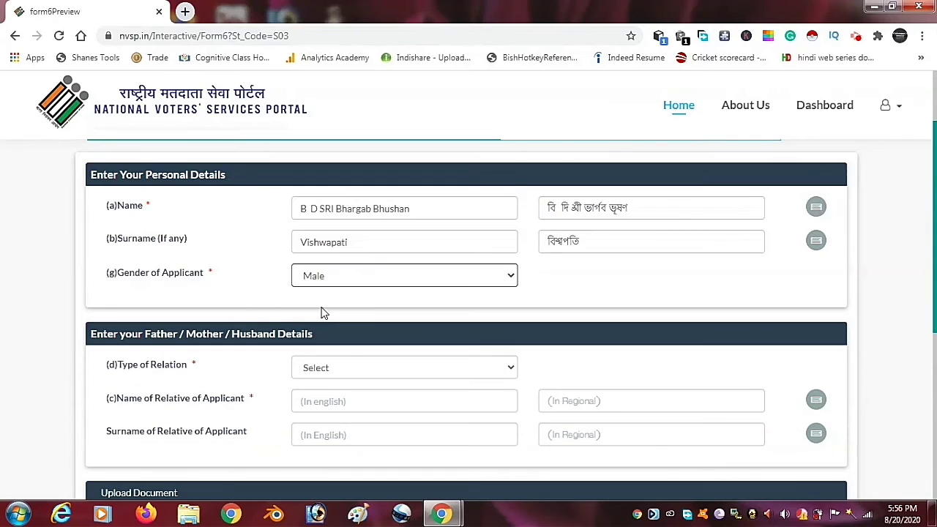
click(380, 371)
click(324, 399)
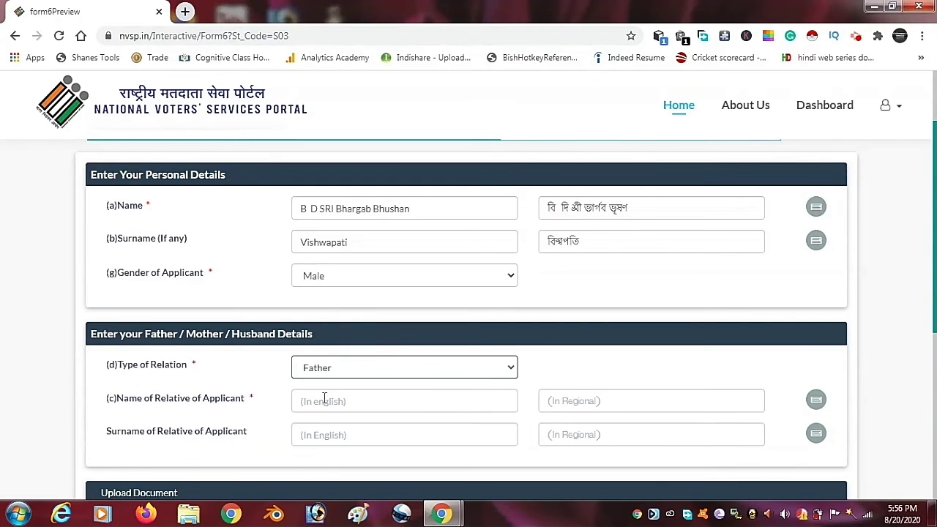
click(324, 398)
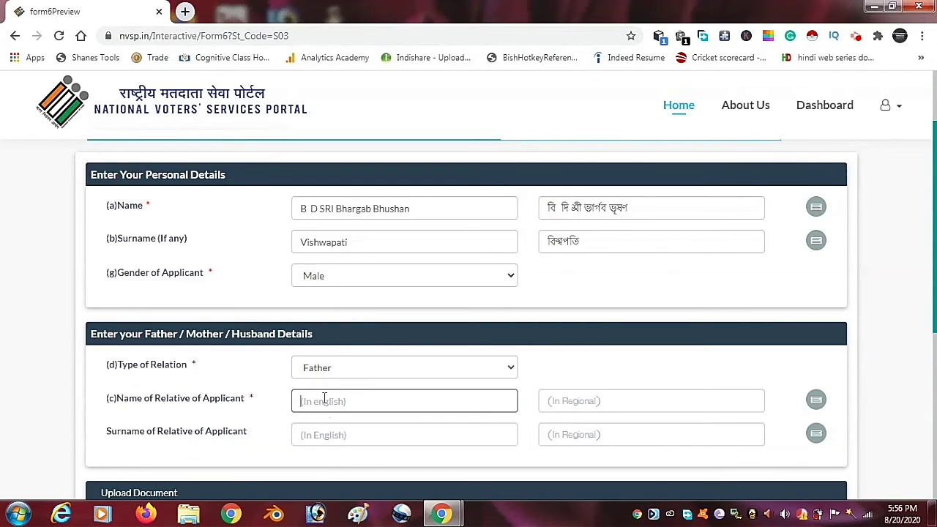
click(615, 402)
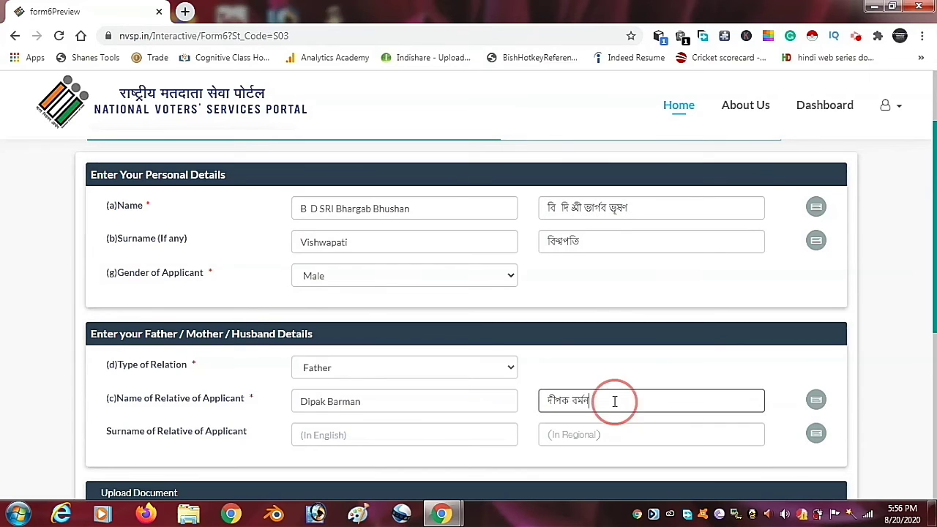
- Move the surname out of the father's name and into the surname field, filling its Bengali equivalent
click(428, 435)
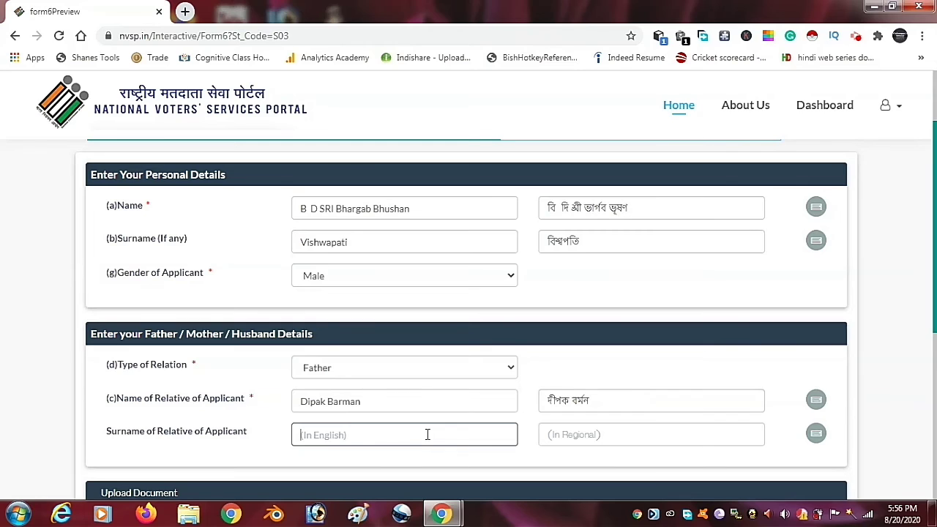
click(362, 402)
key(BackSpace)
key(BackSpace)
key(BackSpace)
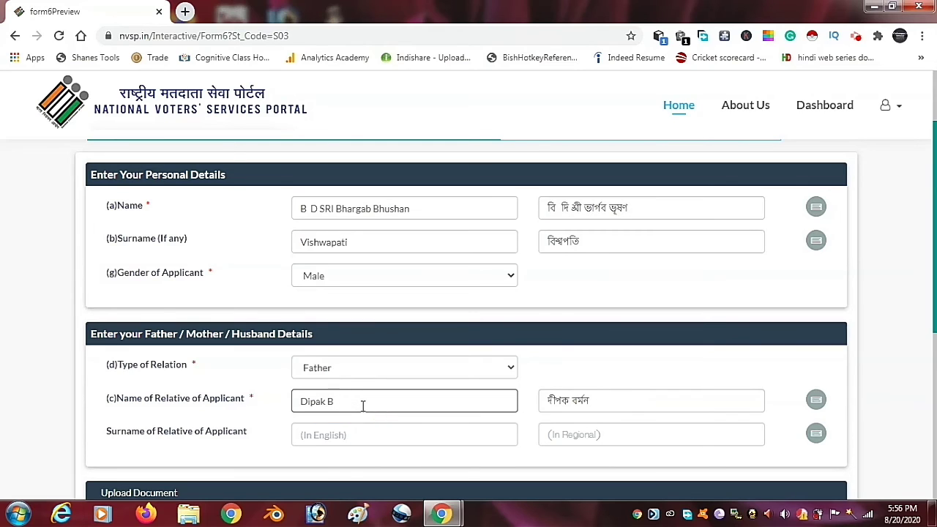
key(BackSpace)
key(BackSpace)
click(371, 433)
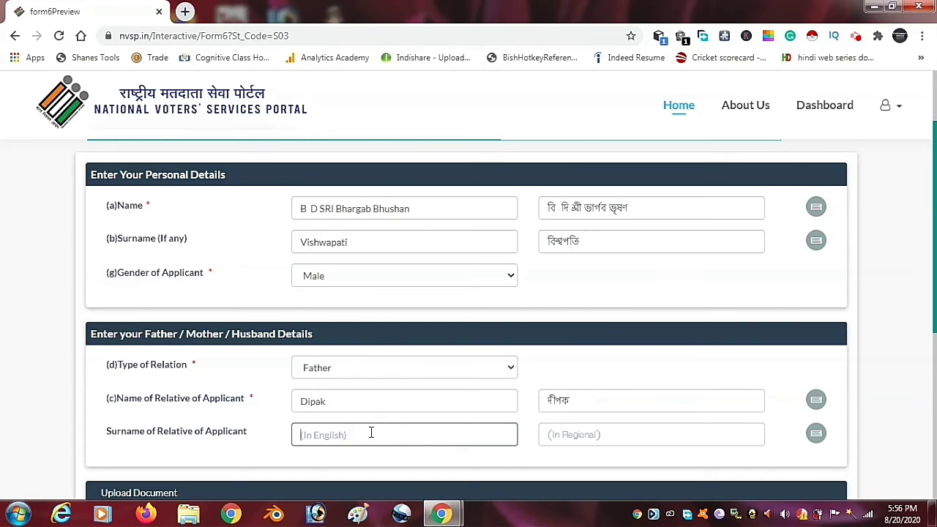
text(b)
key(BackSpace)
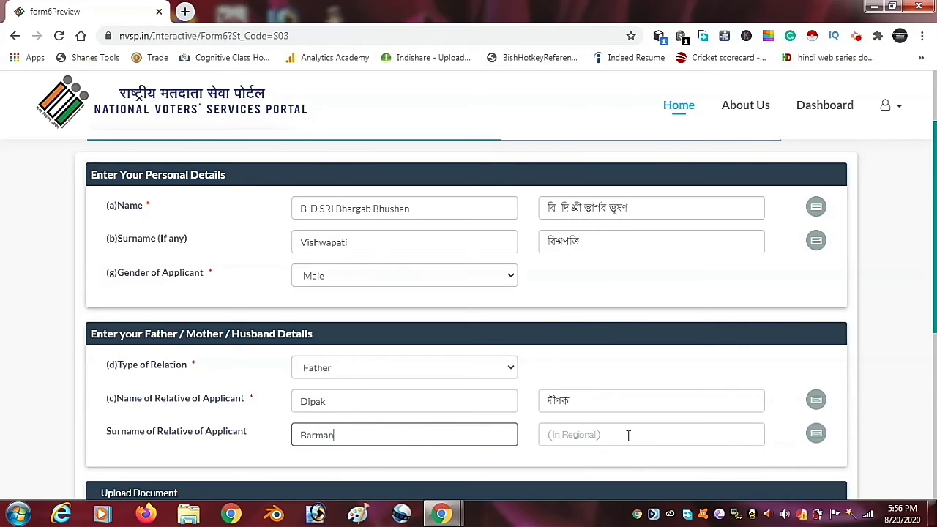
scroll(929, 298, down, 1)
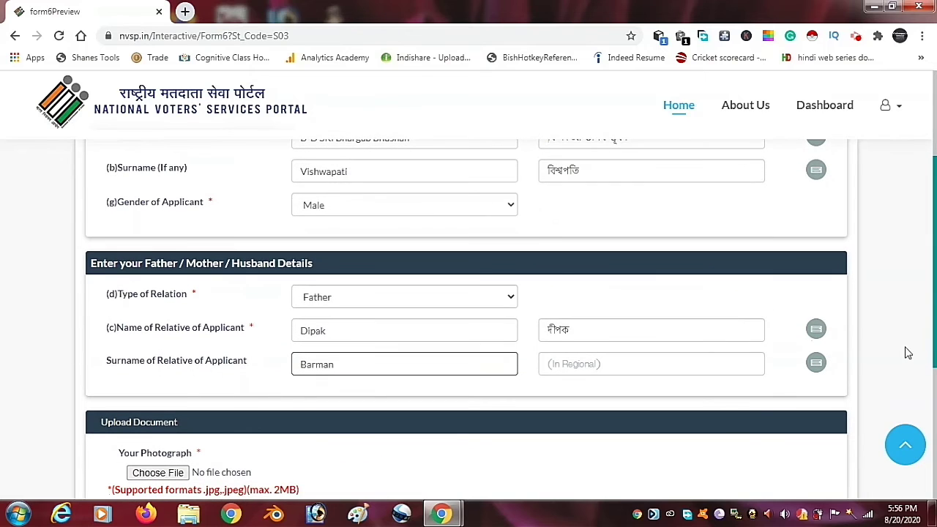
click(672, 399)
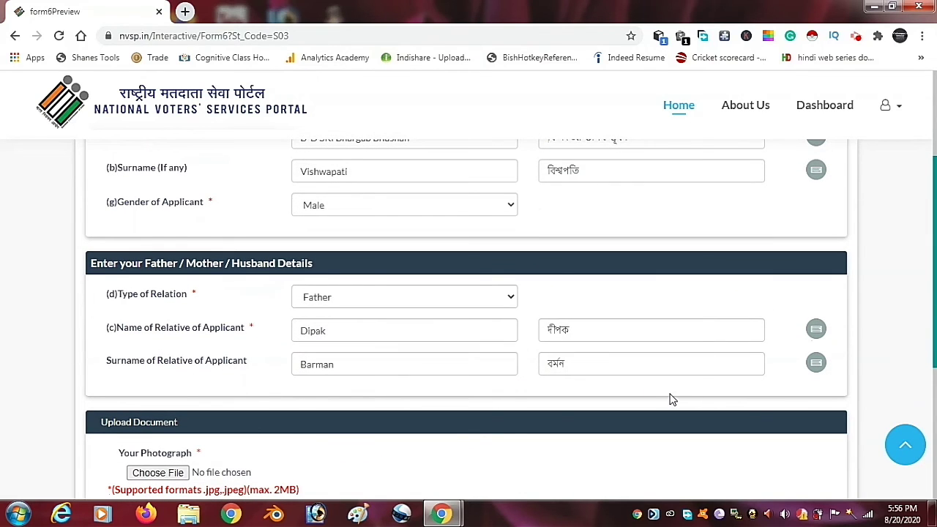
- Attach the applicant's photograph and continue to the Additional Information step
scroll(929, 299, down, 1)
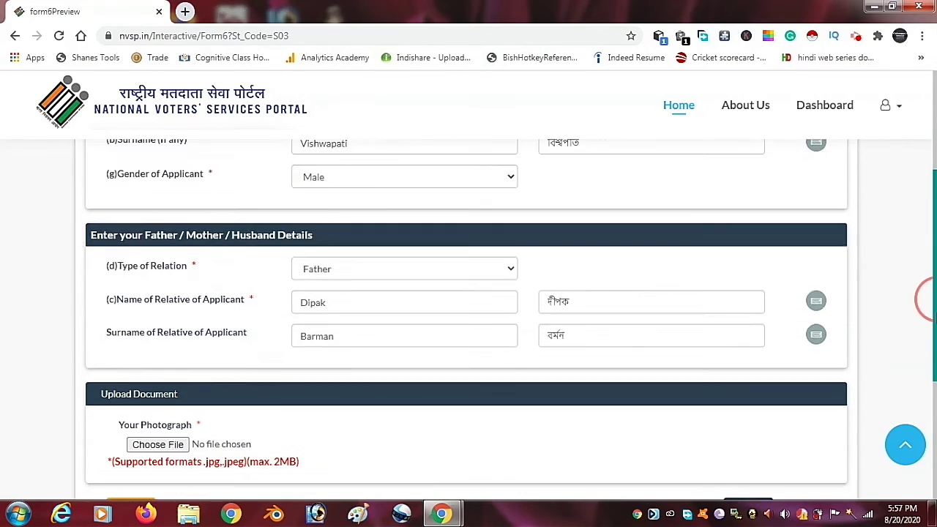
drag(935, 298, 935, 318)
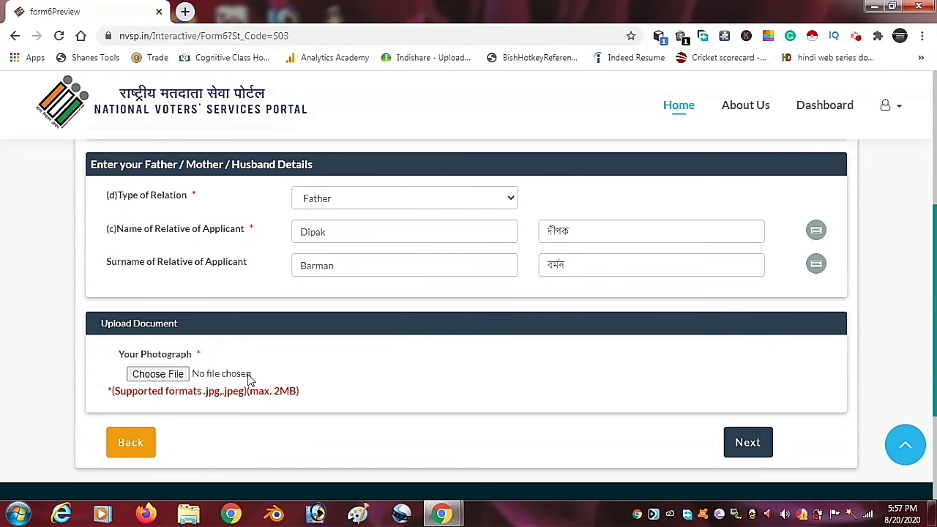
click(157, 374)
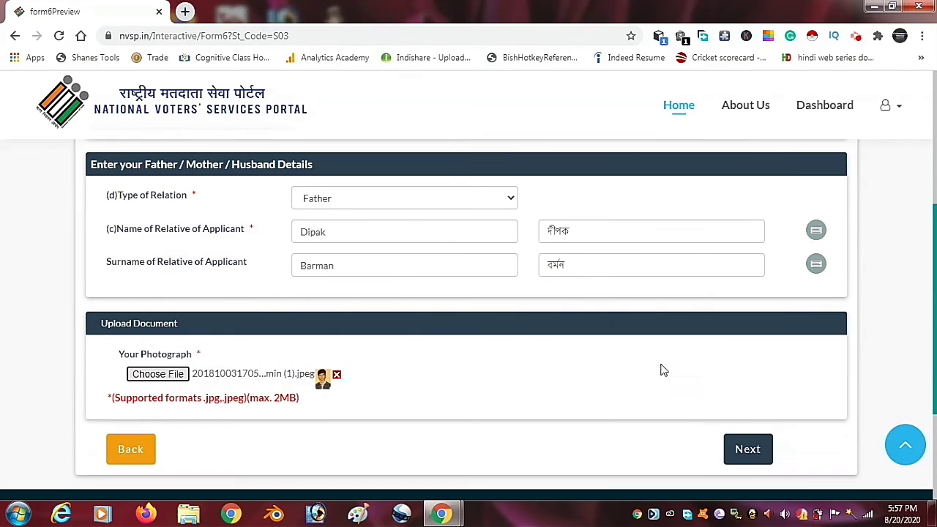
click(743, 450)
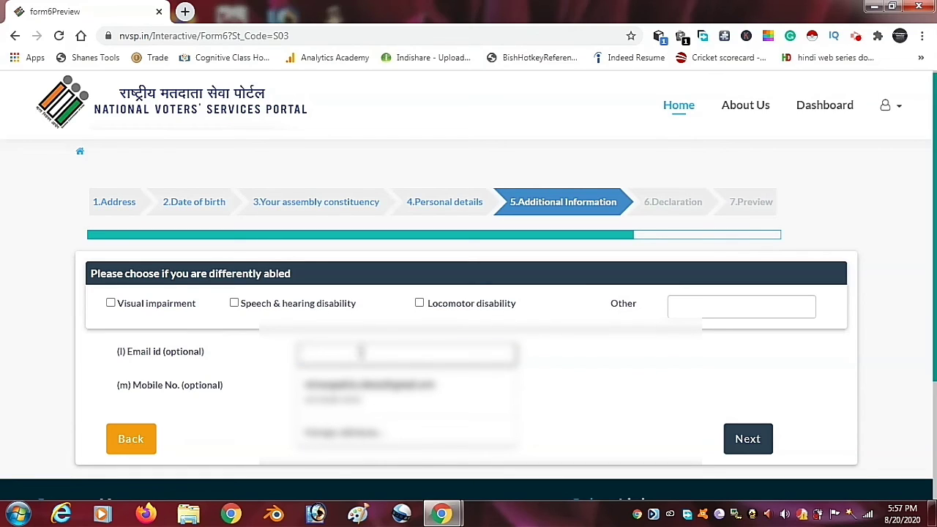
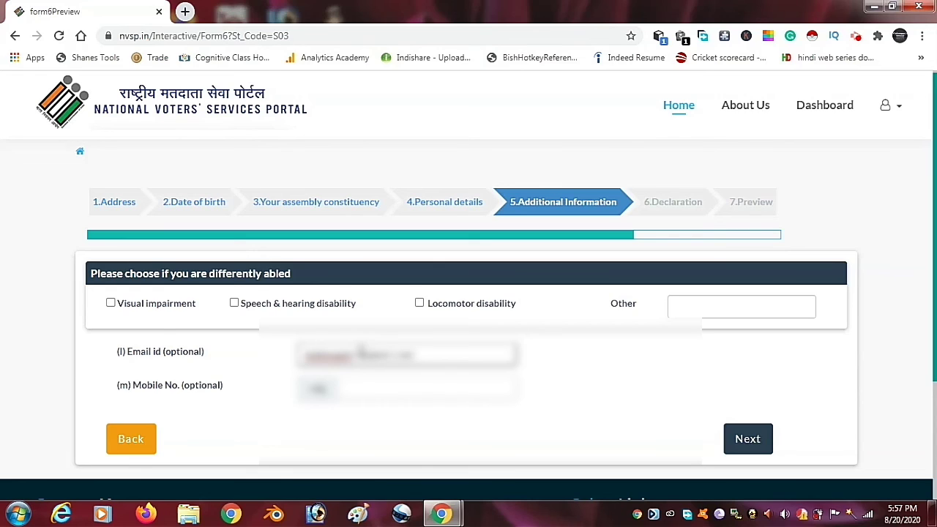
- Enter the optional email address and mobile number, then proceed to the Declaration step
click(364, 391)
text(999999)
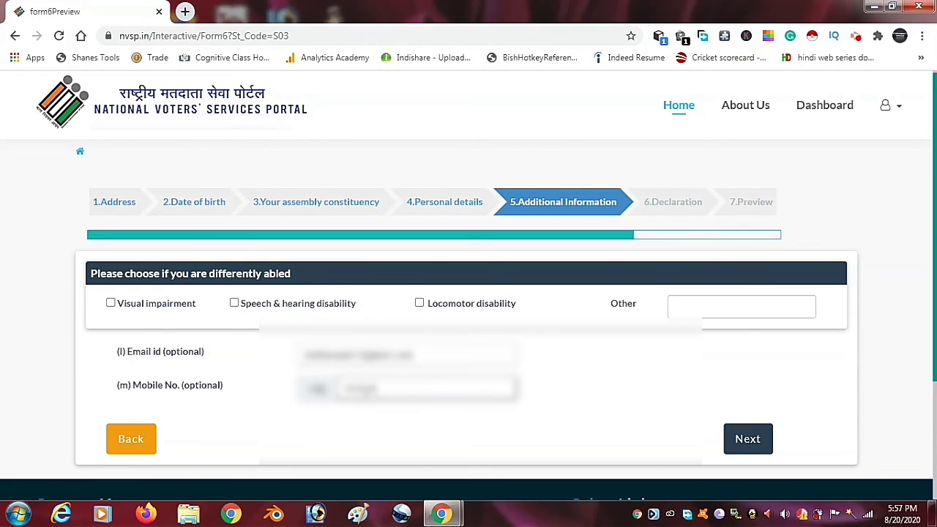
text(9999)
click(726, 448)
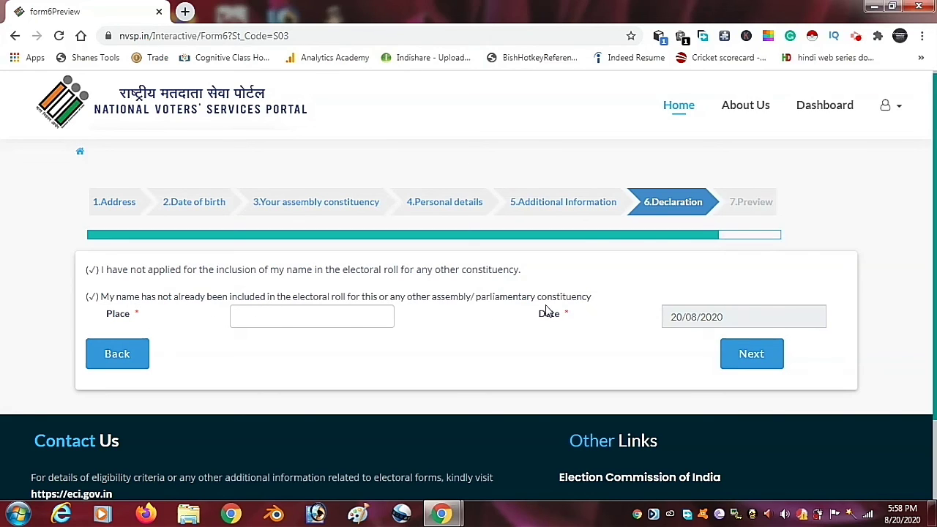
- Set the declaration place to Jakuwapara and advance to the Preview step
click(282, 323)
text(Ja)
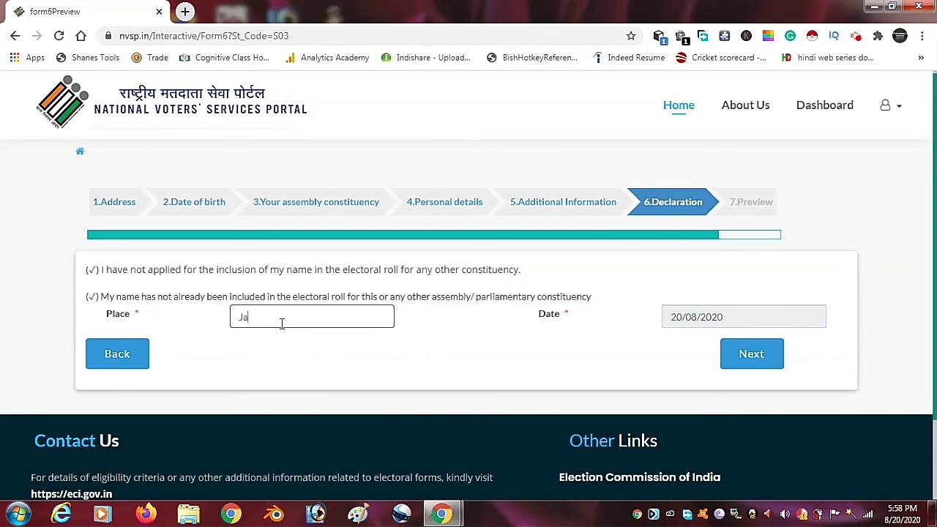
text(kuwapara)
click(432, 336)
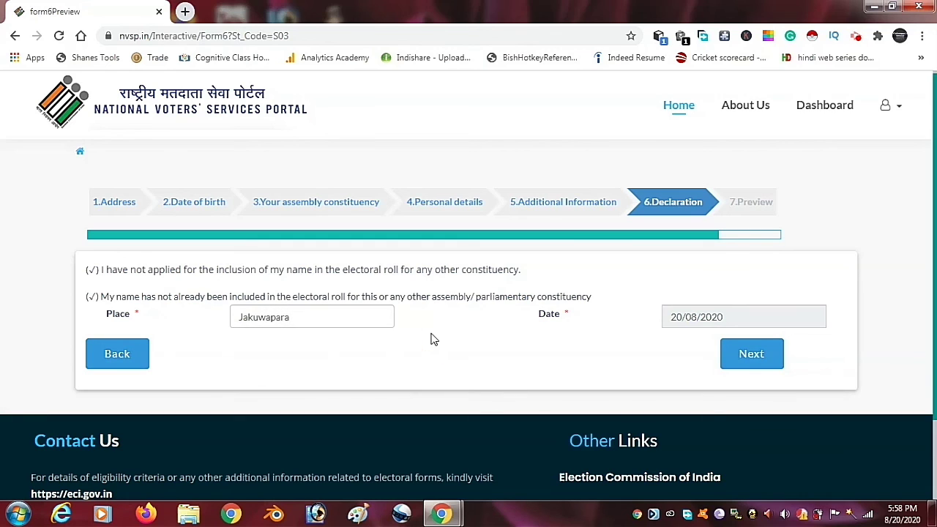
click(754, 356)
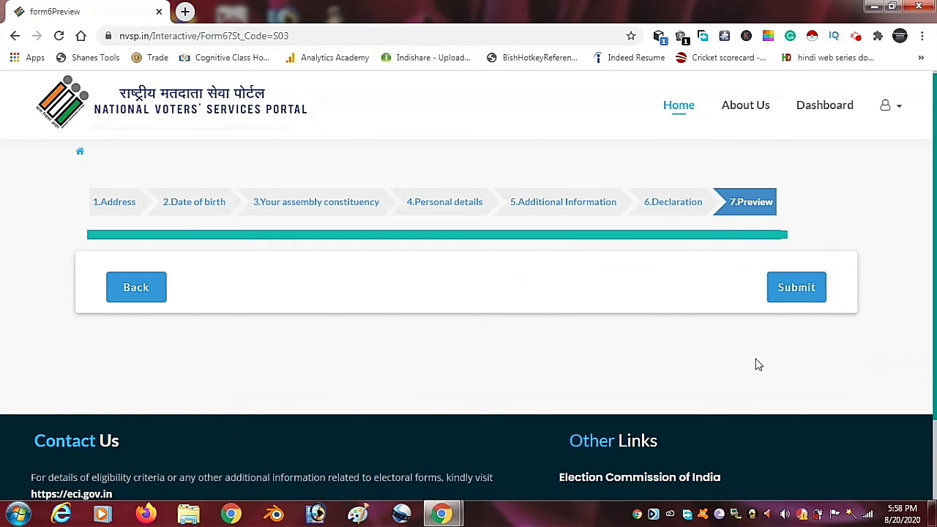
- Submit the Form 6 application and scroll through the printable Form-6 preview with photo
click(794, 294)
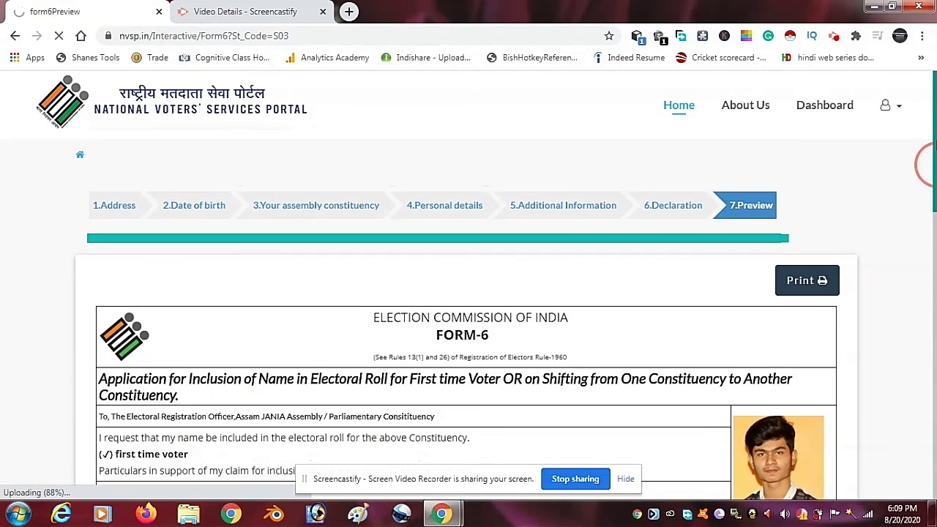
scroll(931, 140, down, 2)
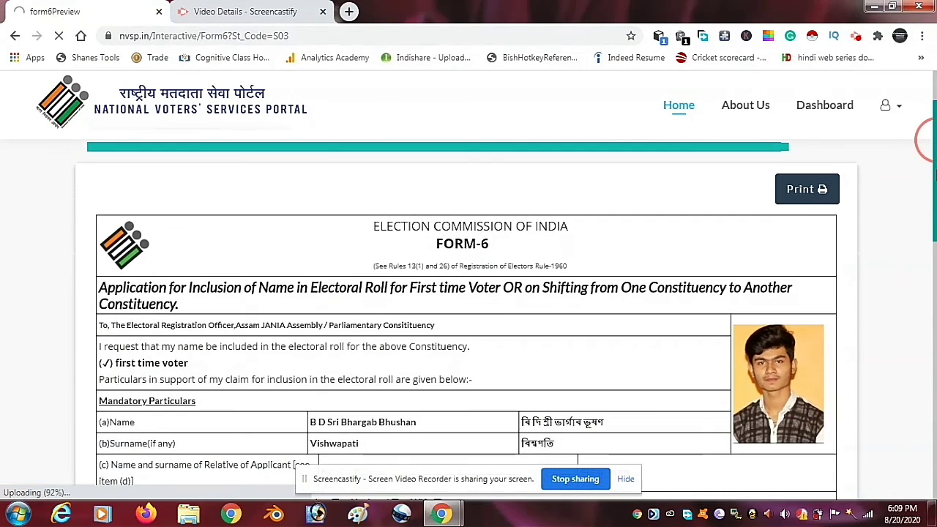
scroll(931, 140, down, 2)
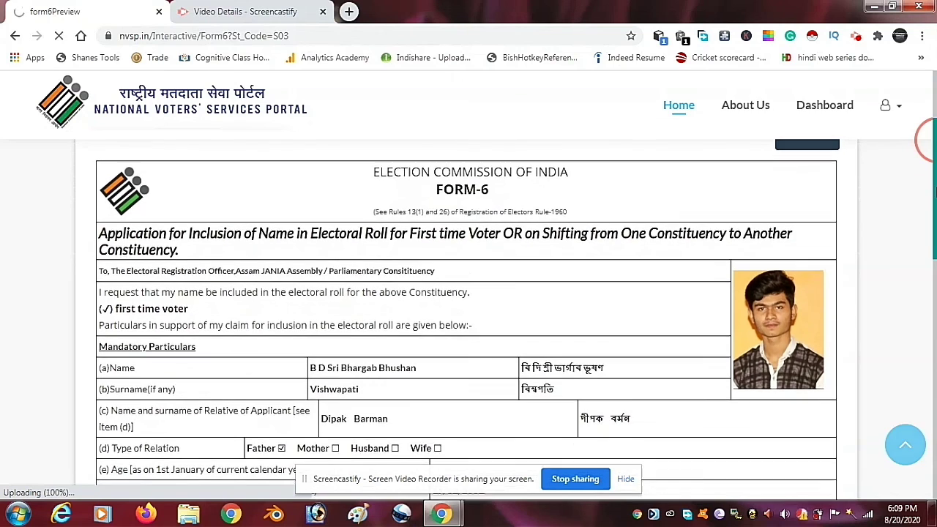